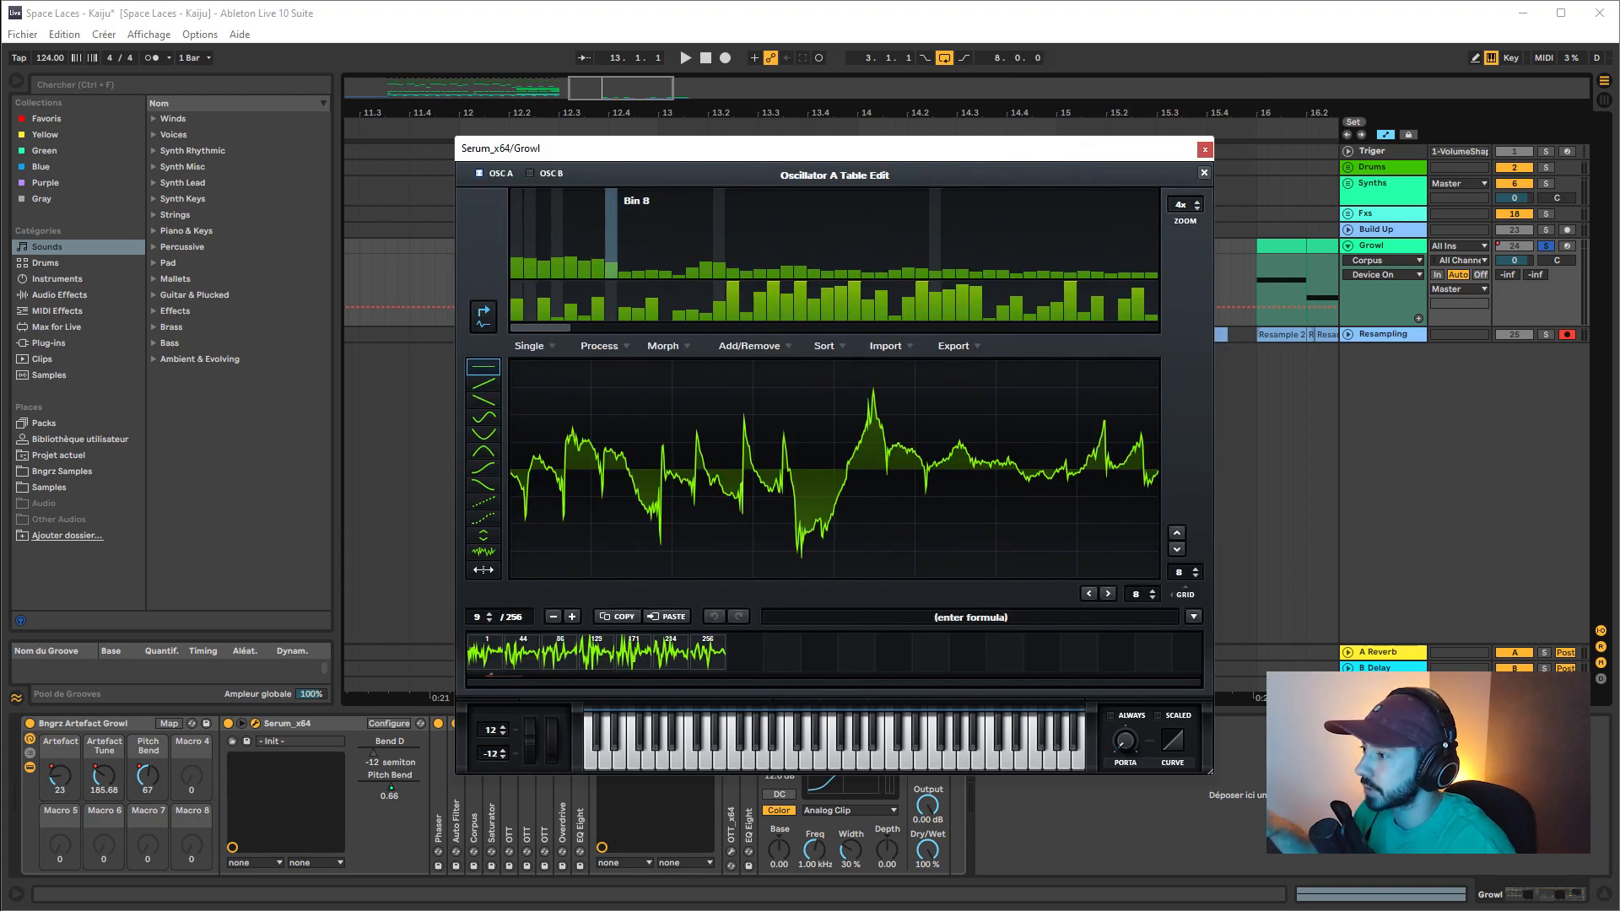
- Examine oscillator A's Oddpass [SN] wavetable in the table editor and its location in the Spectral wavetable list
left_click(1195, 174)
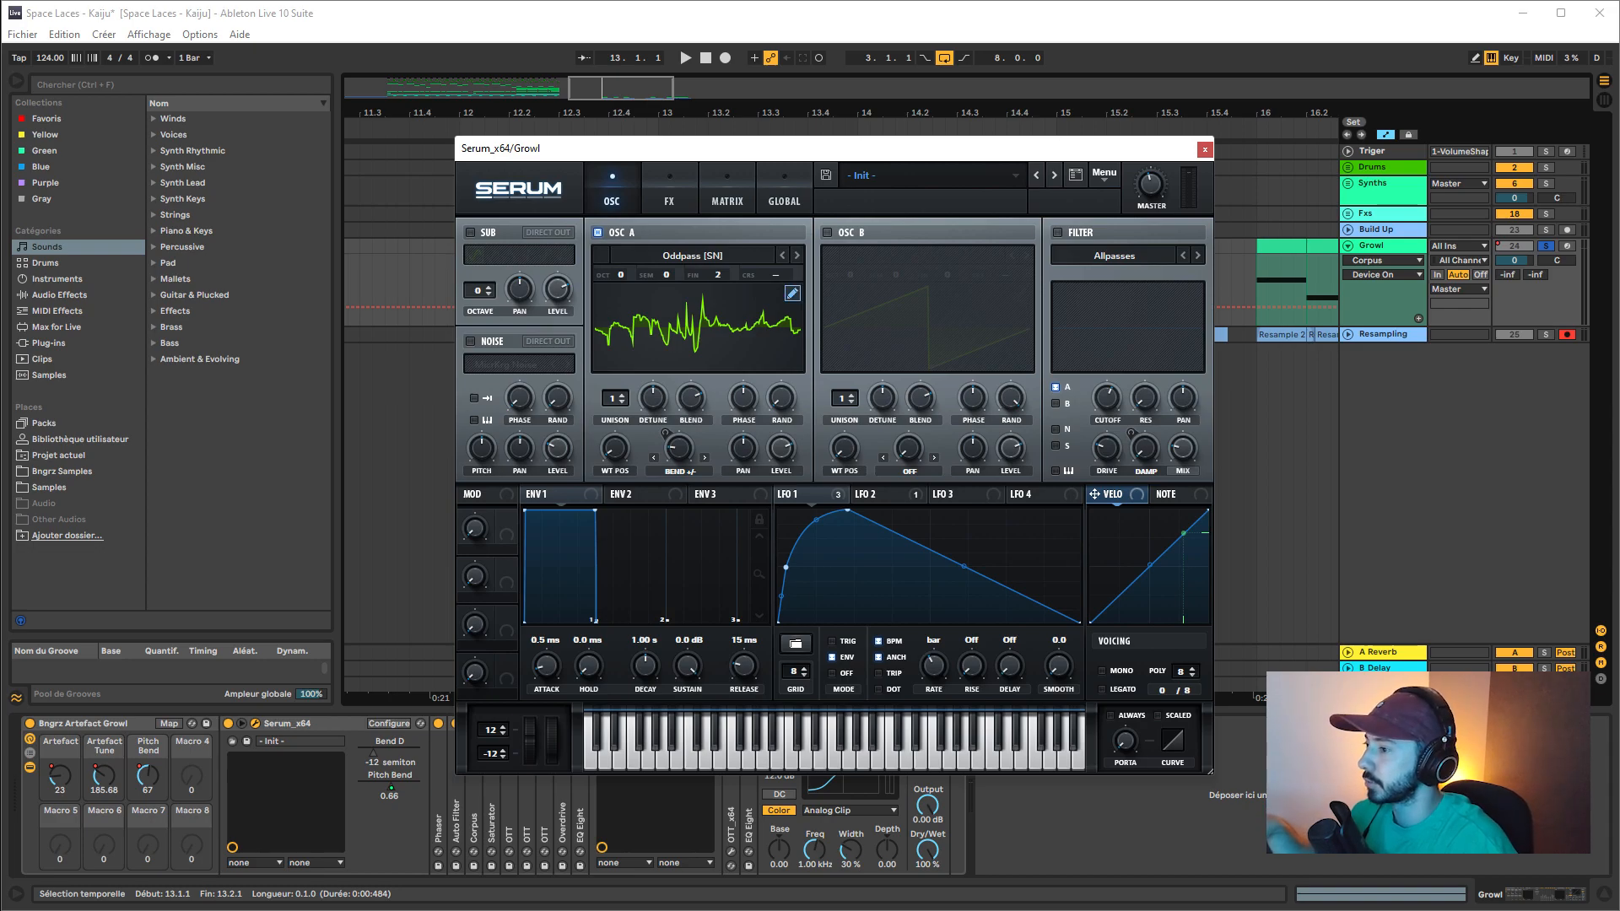
left_click(793, 293)
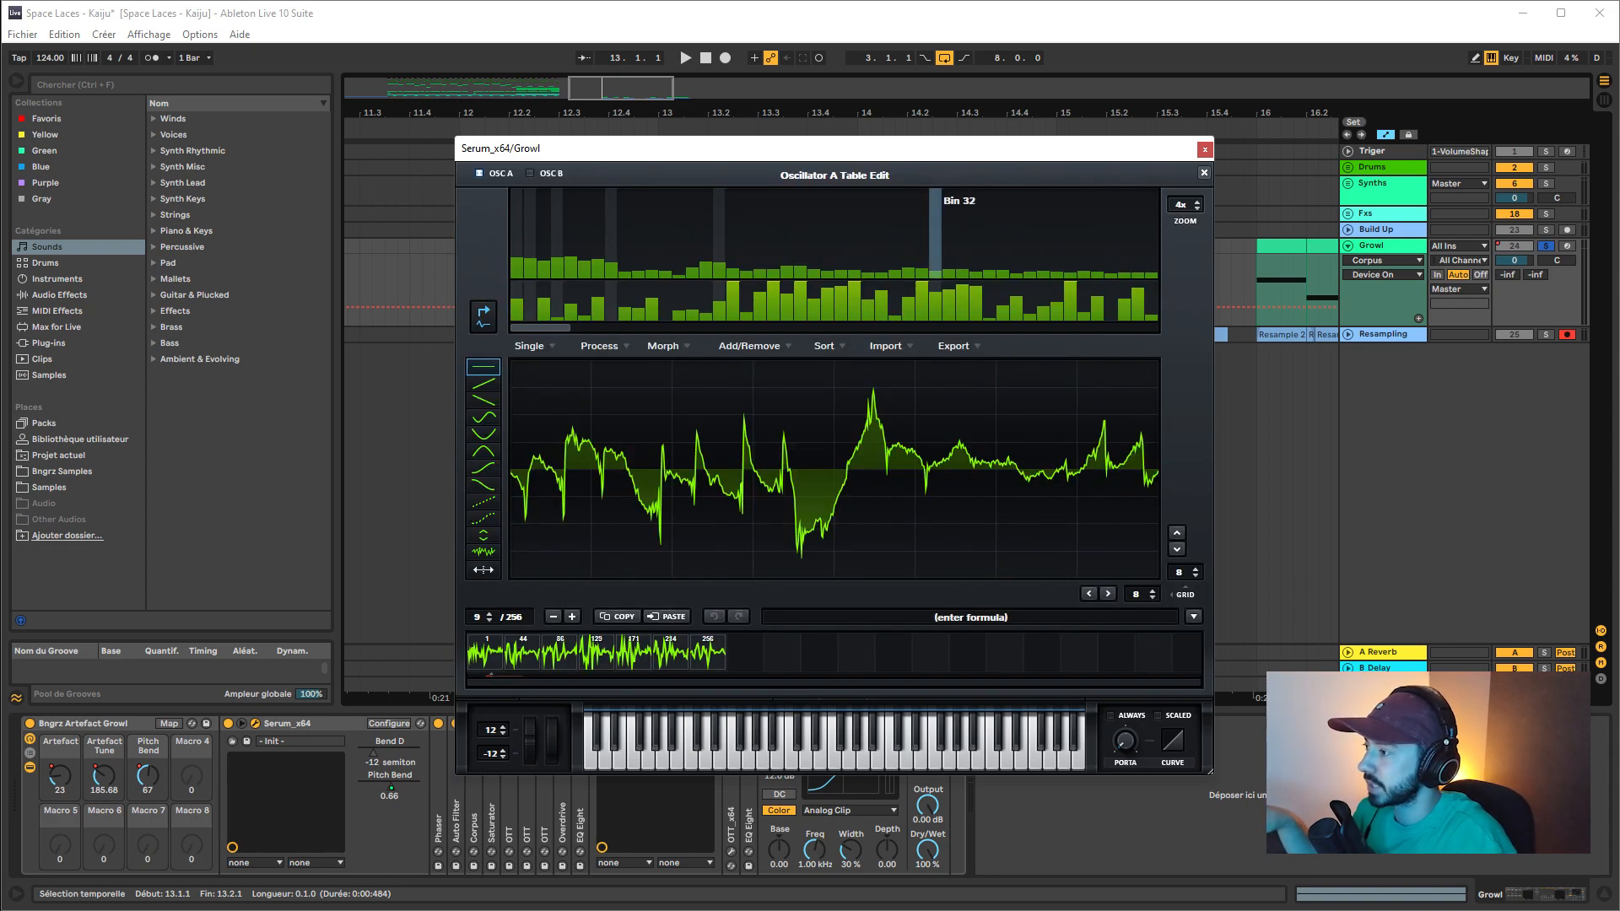
left_click(1205, 173)
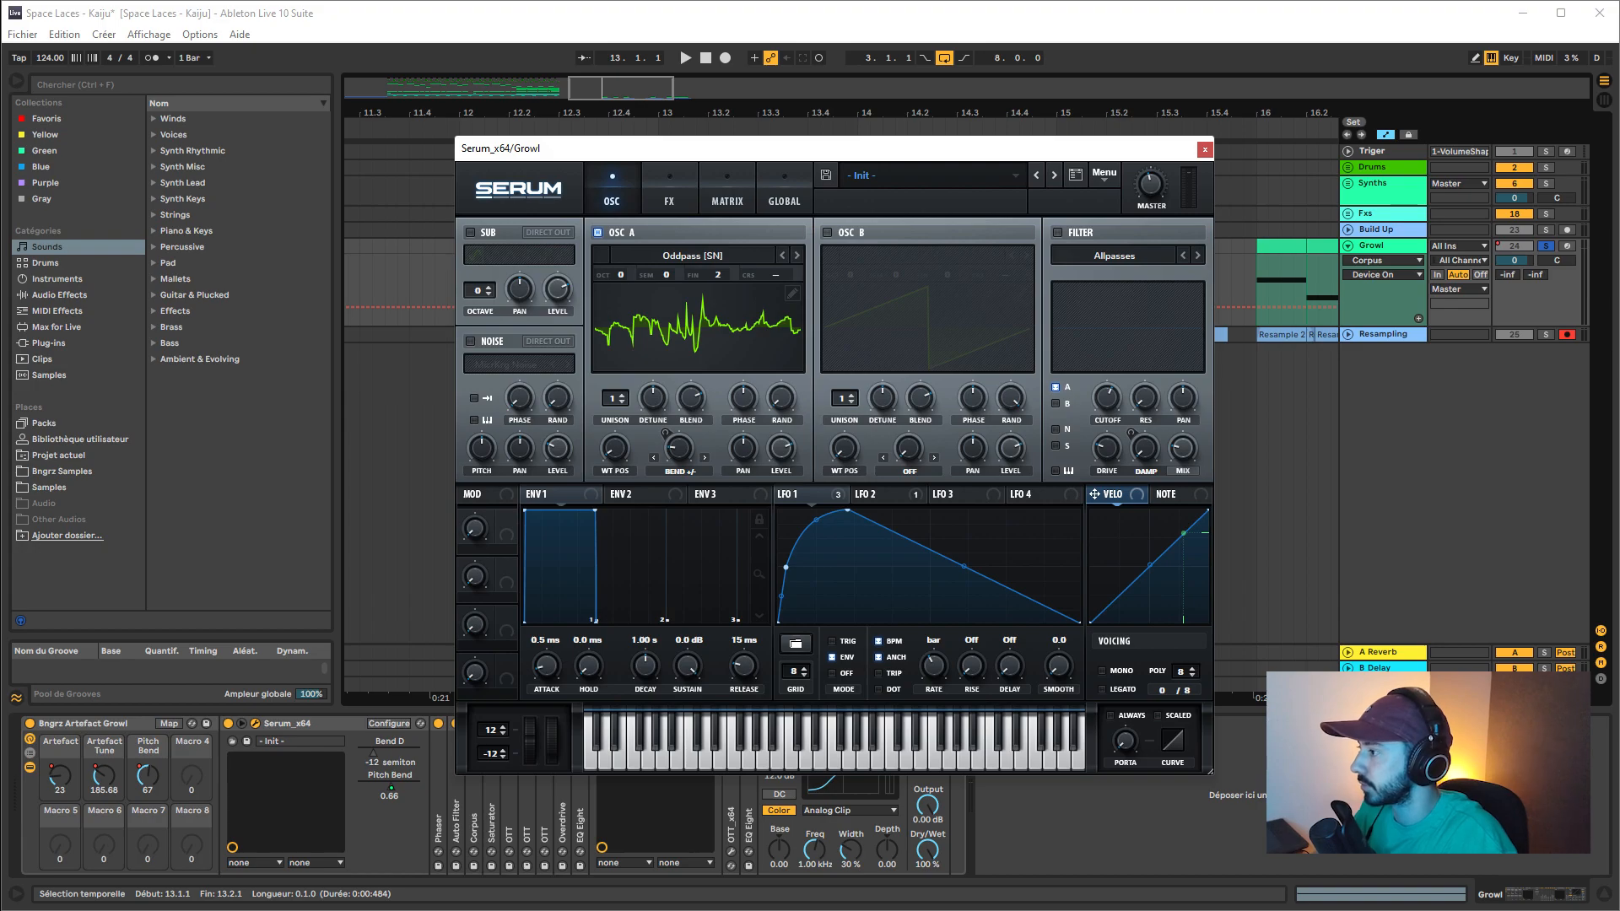
left_click(693, 255)
mouse_move(827, 534)
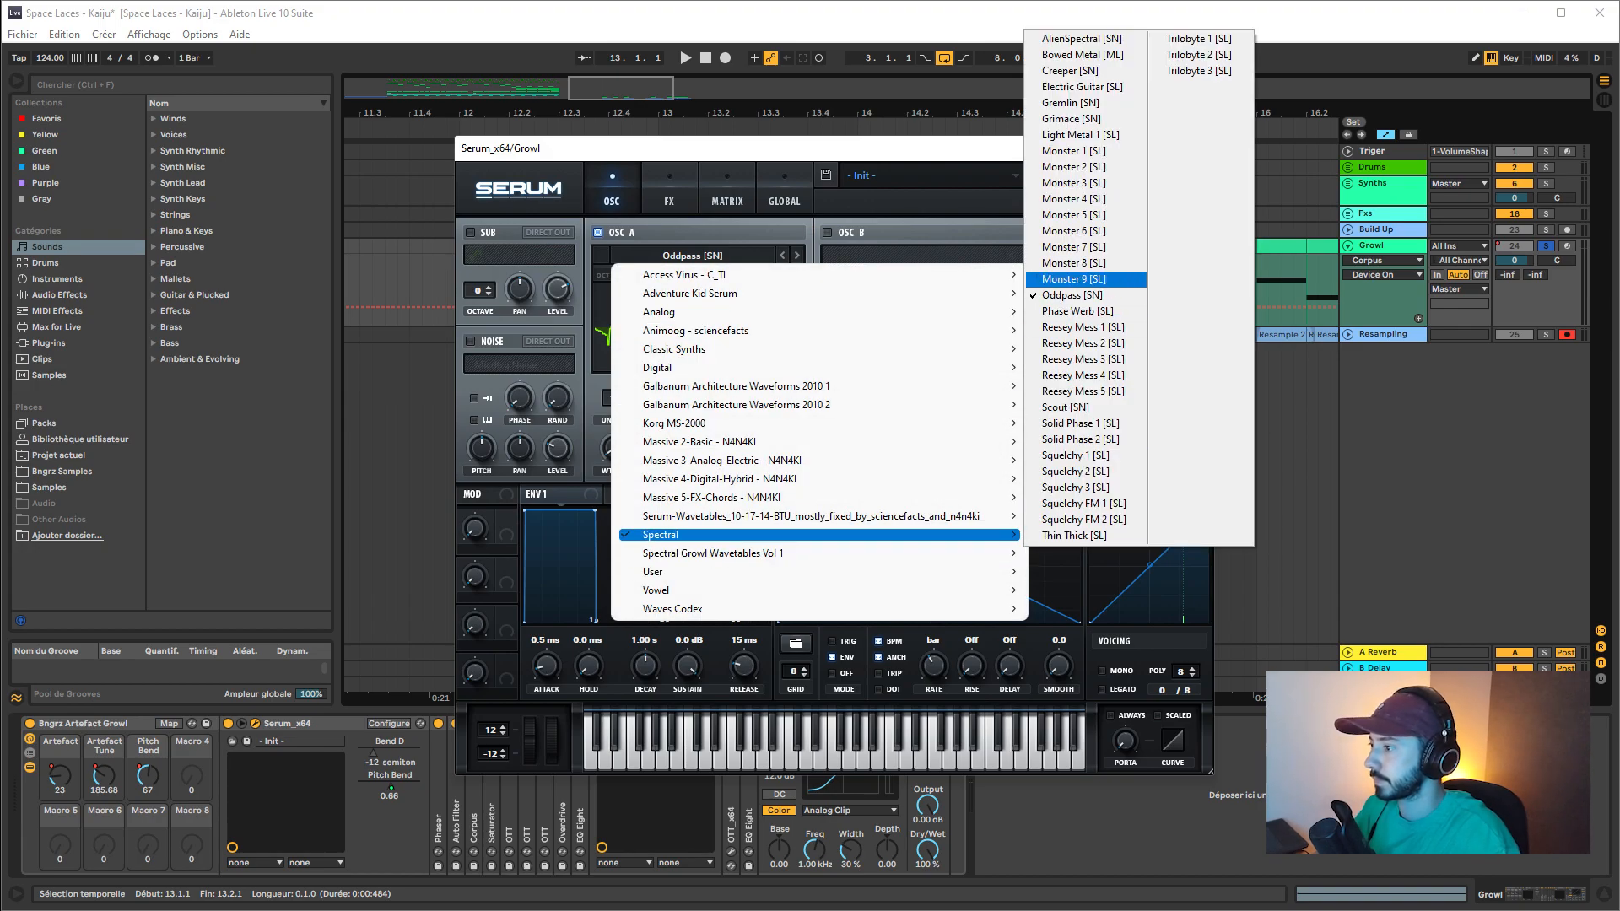
left_click(936, 196)
- Choose the Bend +/- warp mode for oscillator A and adjust its warp amount
left_click(680, 471)
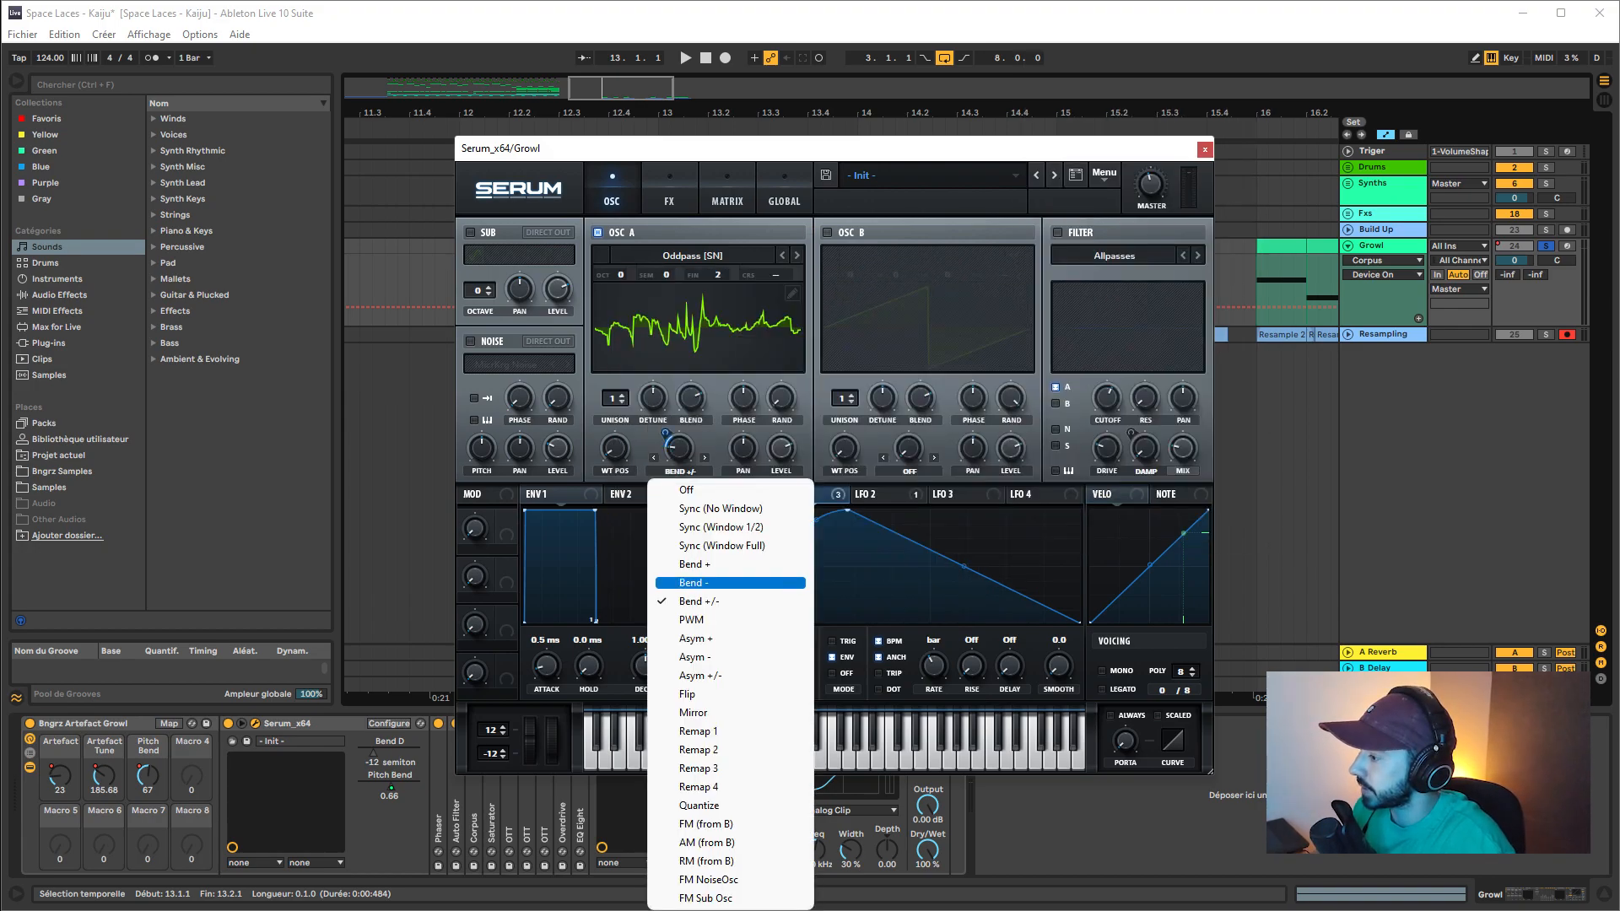
left_click(699, 601)
left_click_drag(680, 448, 665, 432)
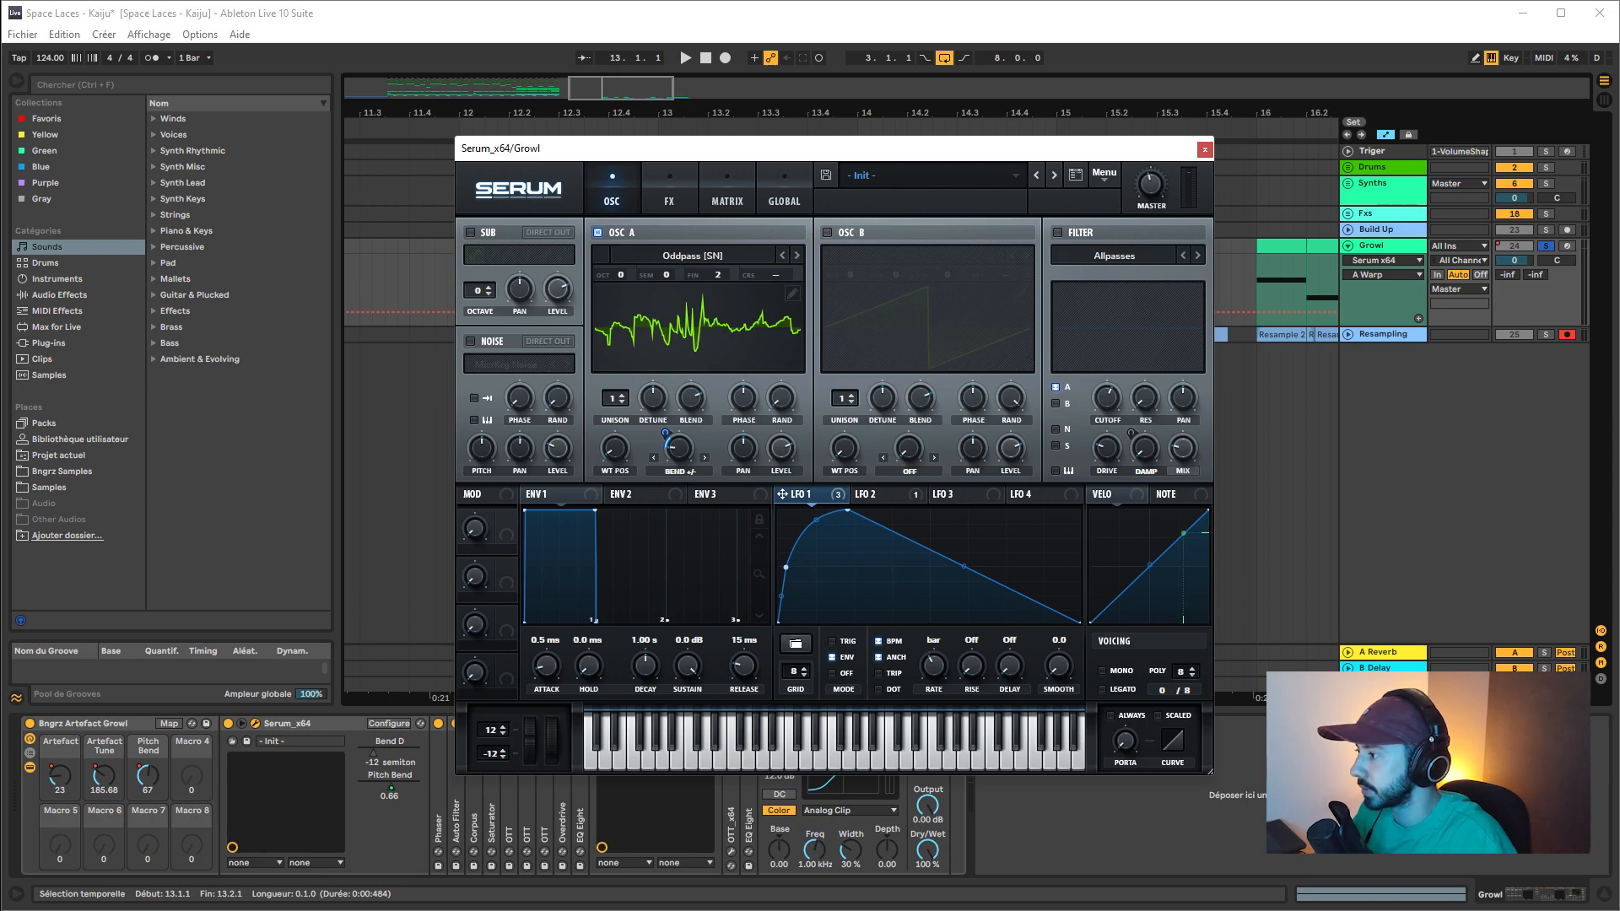
- Bypass the effects after Serum and set LFO 1's modulation of oscillator A's warp to 45 while auditioning the growl
left_click(438, 723)
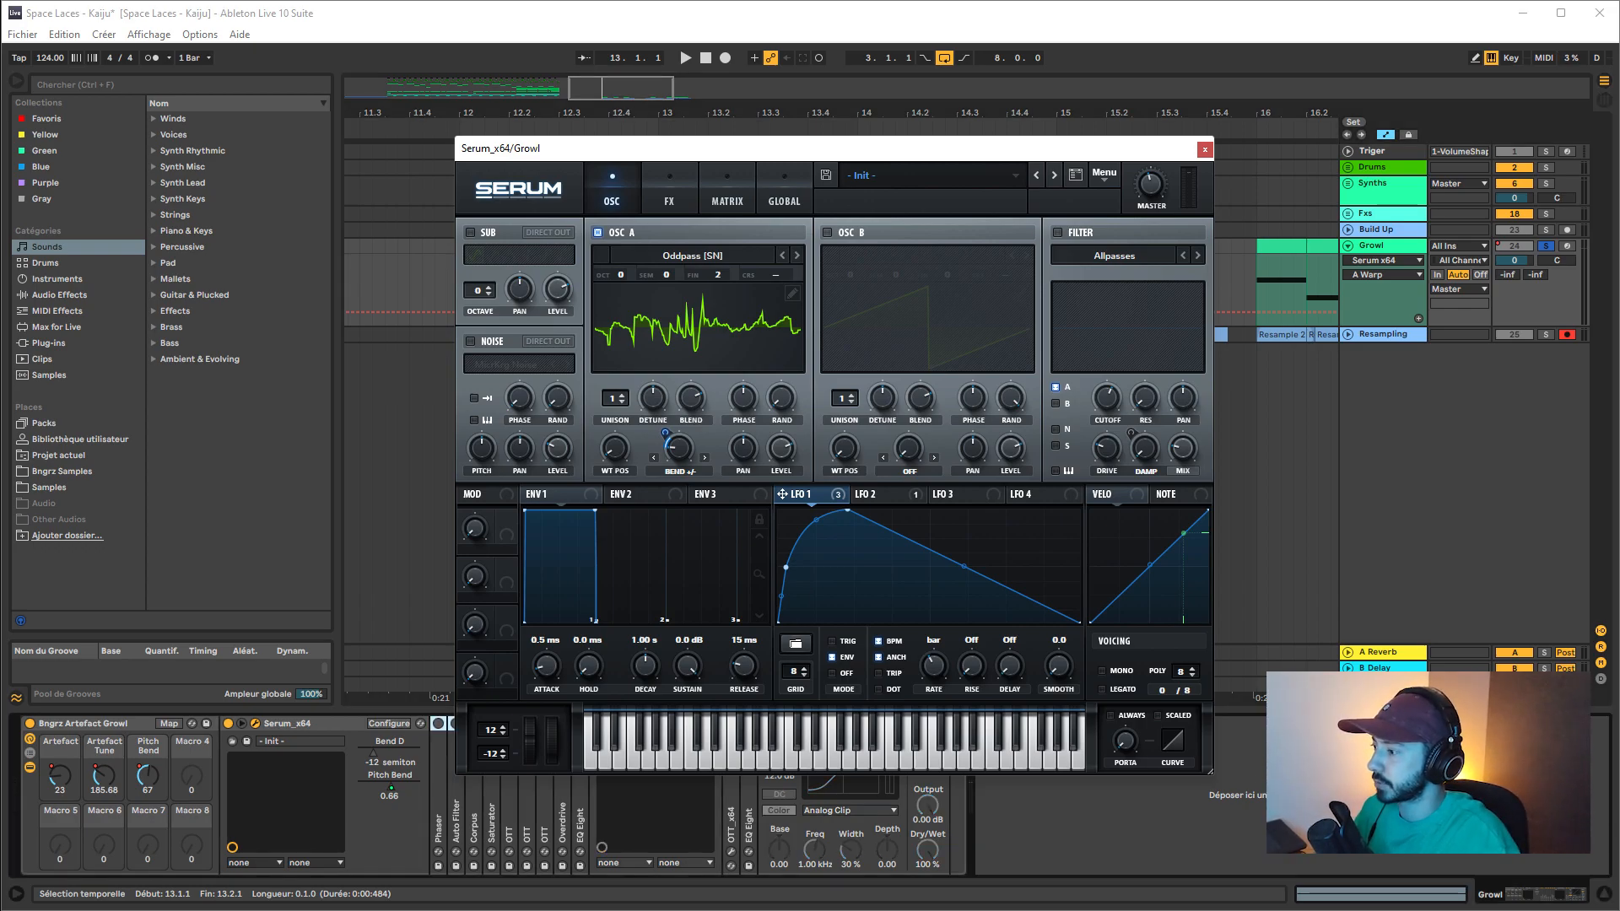
key("space")
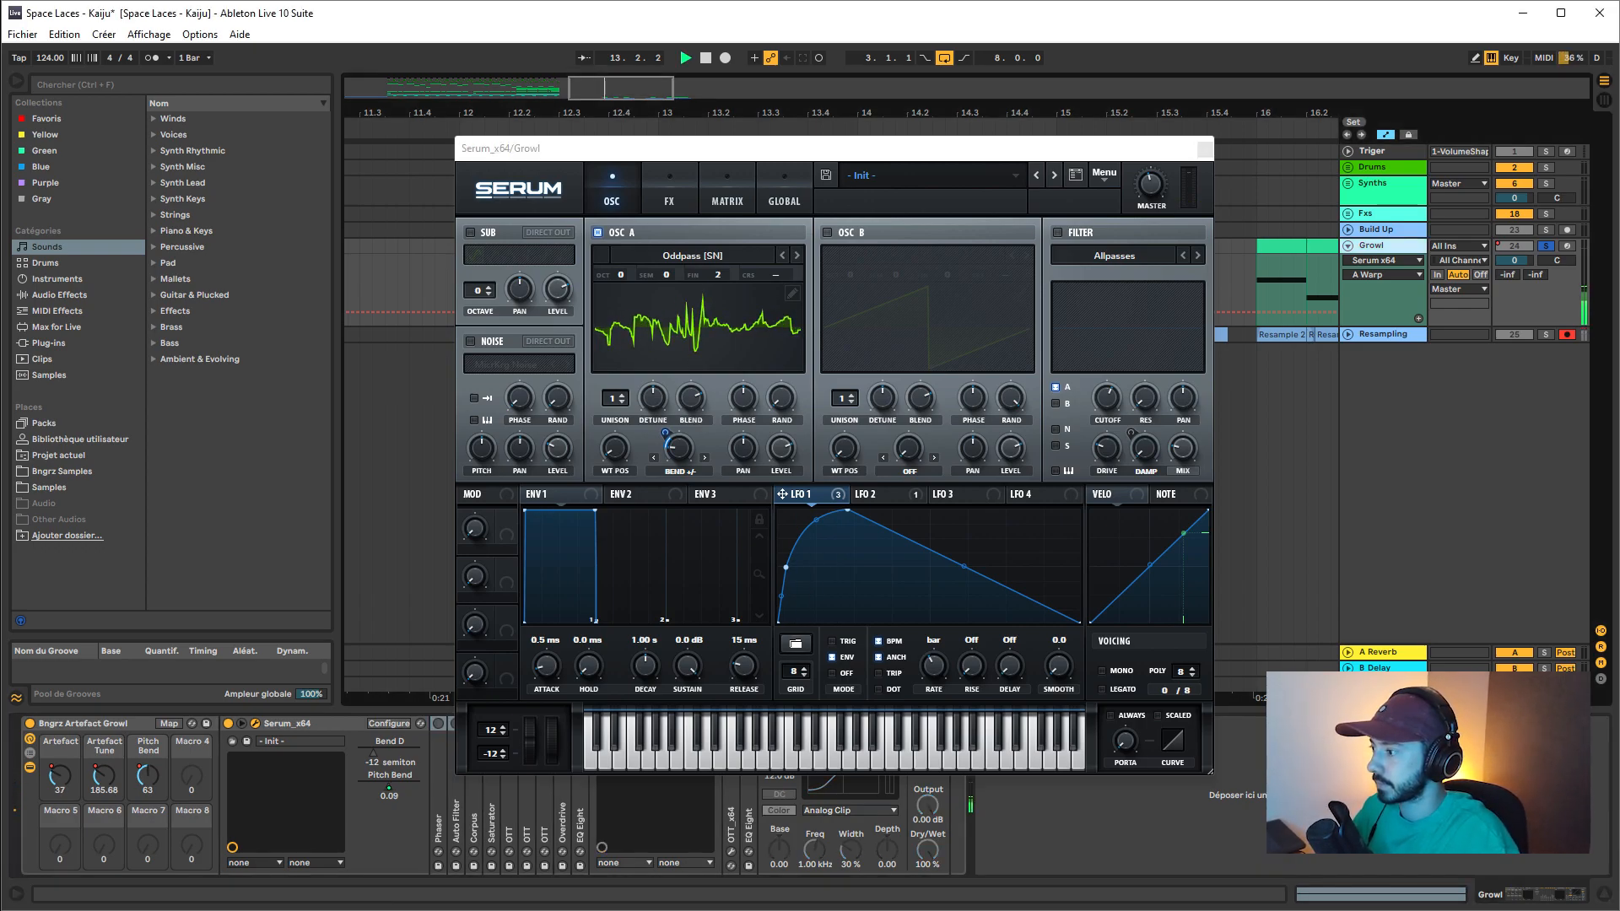
key("space")
left_click_drag(679, 448, 665, 420)
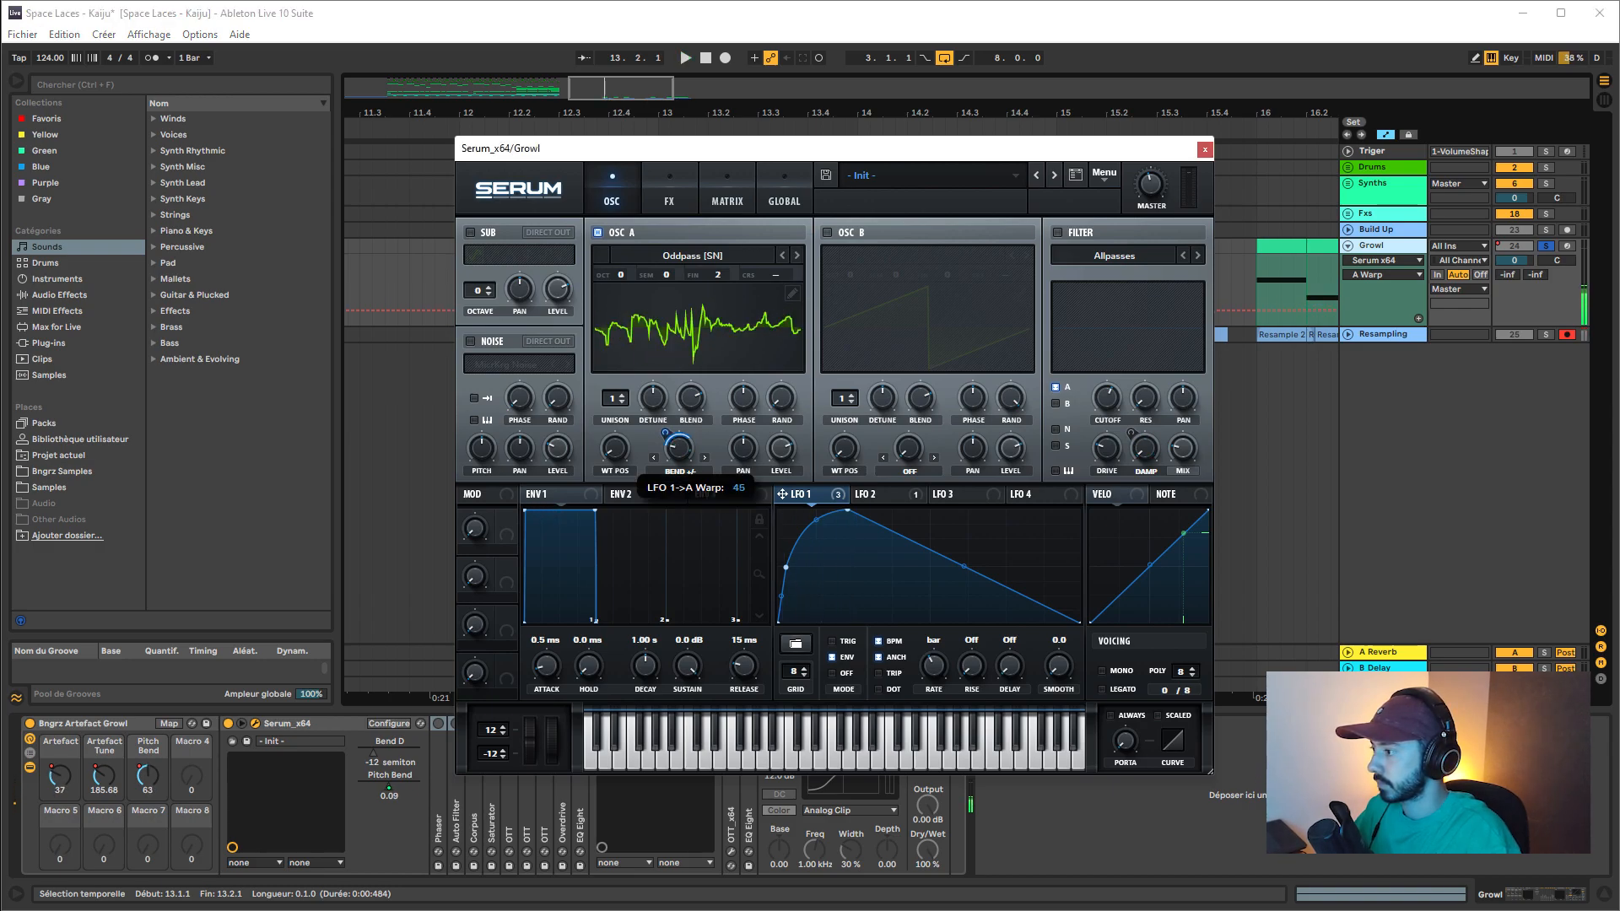
key("space")
- Turn on Serum's Hyper/Dimension effect, set the Dimension mix to 31% and audition the sound
left_click(669, 192)
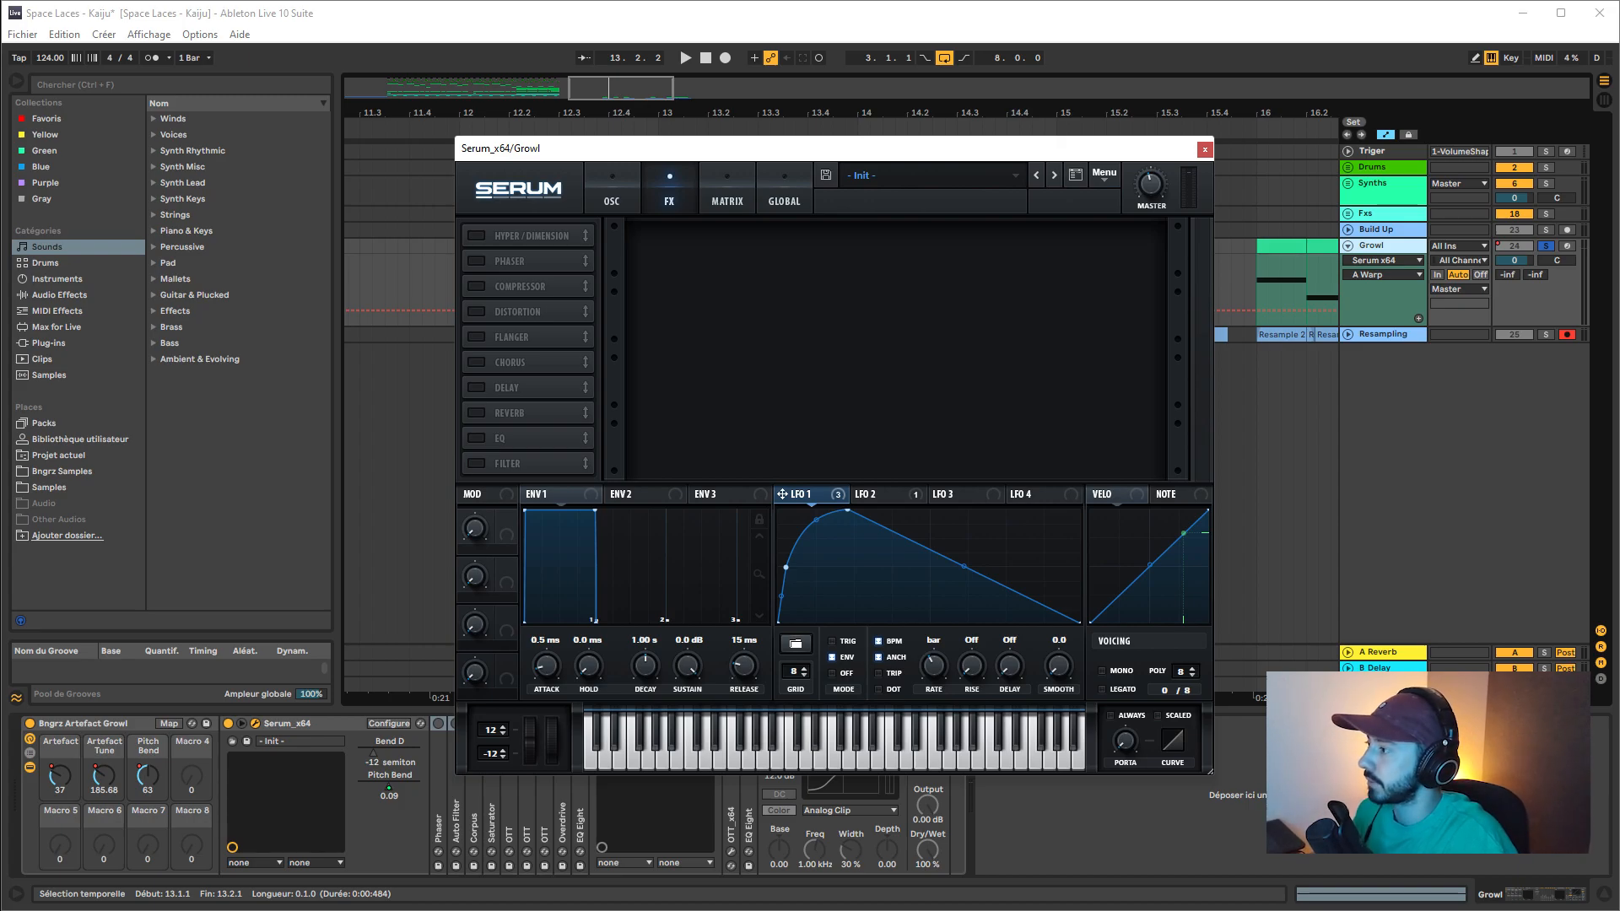
left_click(477, 235)
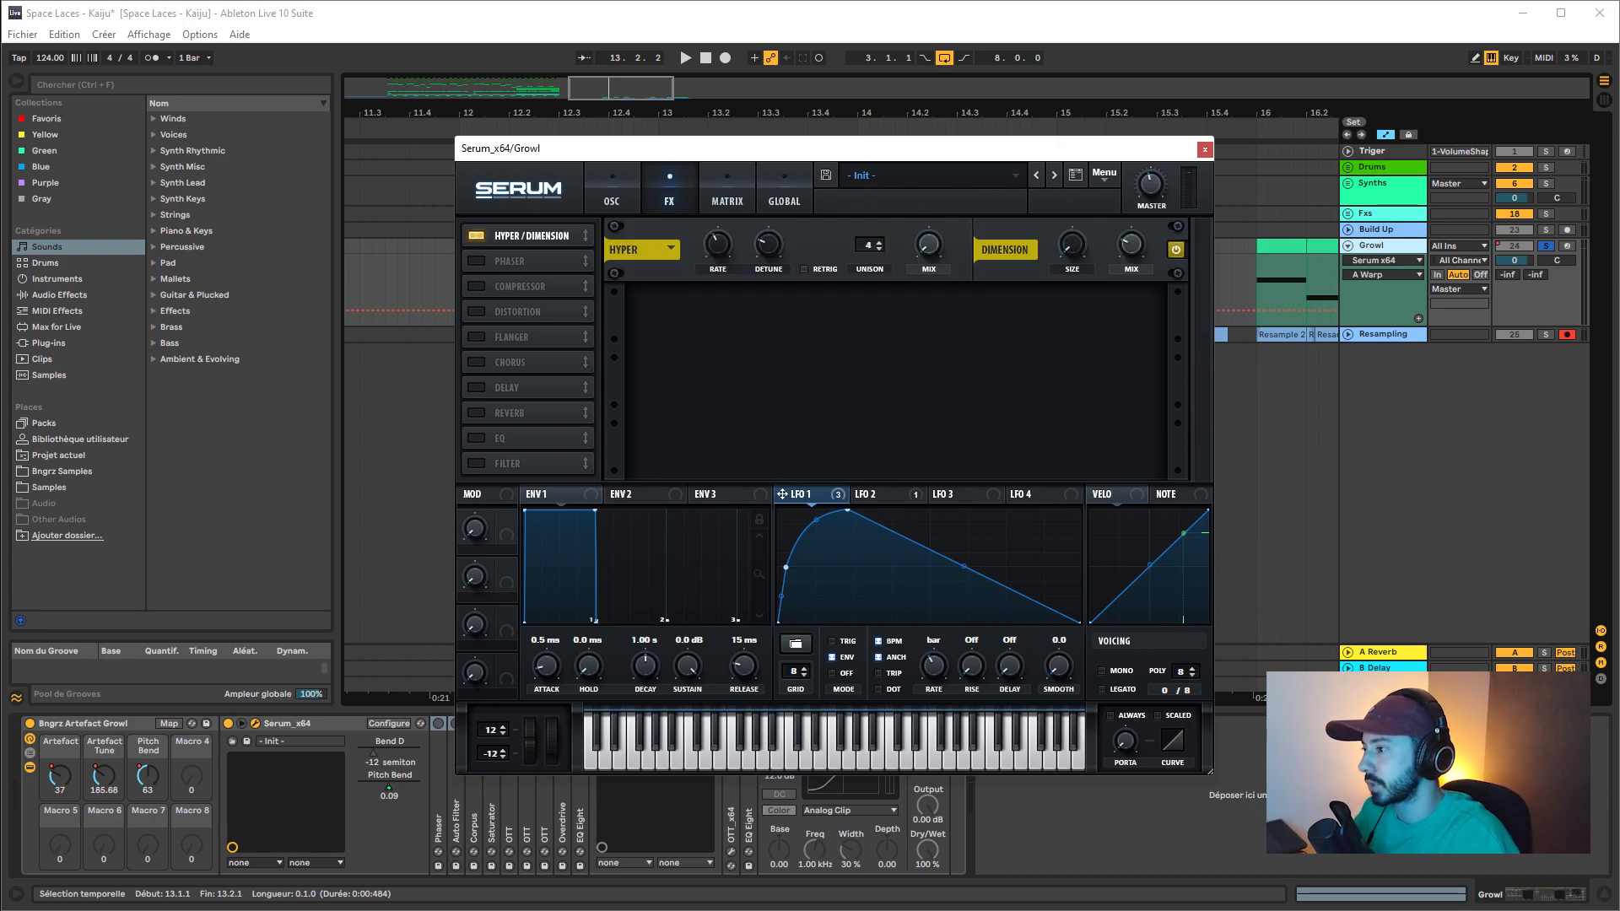
left_click_drag(1131, 244, 1131, 220)
key("space")
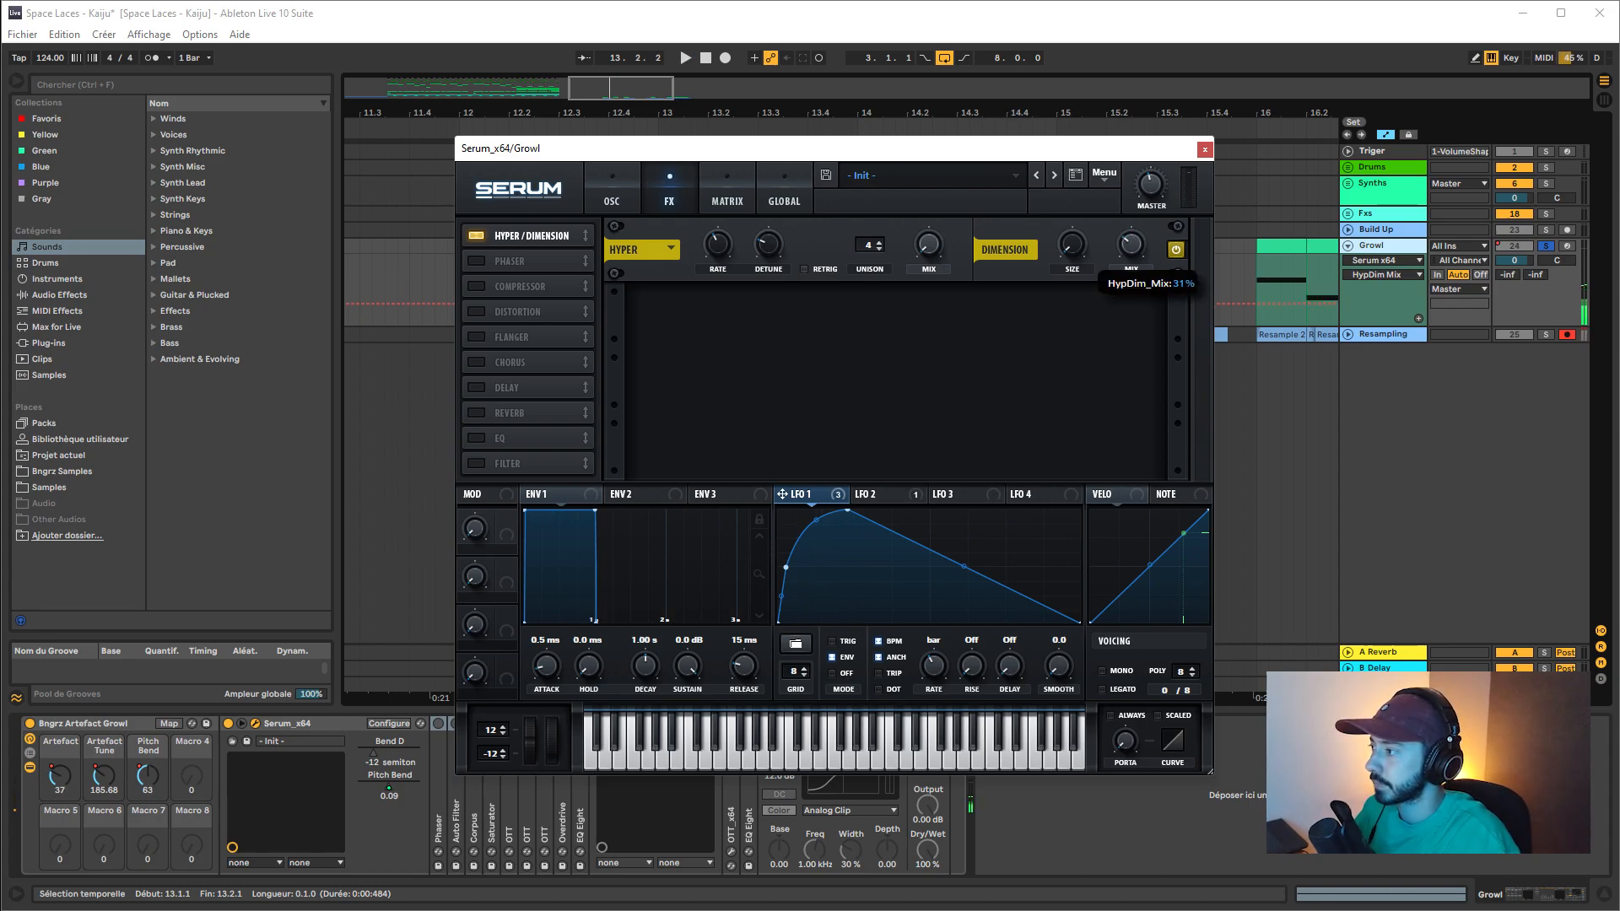
- Turn on Serum's Phaser, setting its depth to 41% and its frequency to 372 Hz while auditioning the growl
left_click(477, 261)
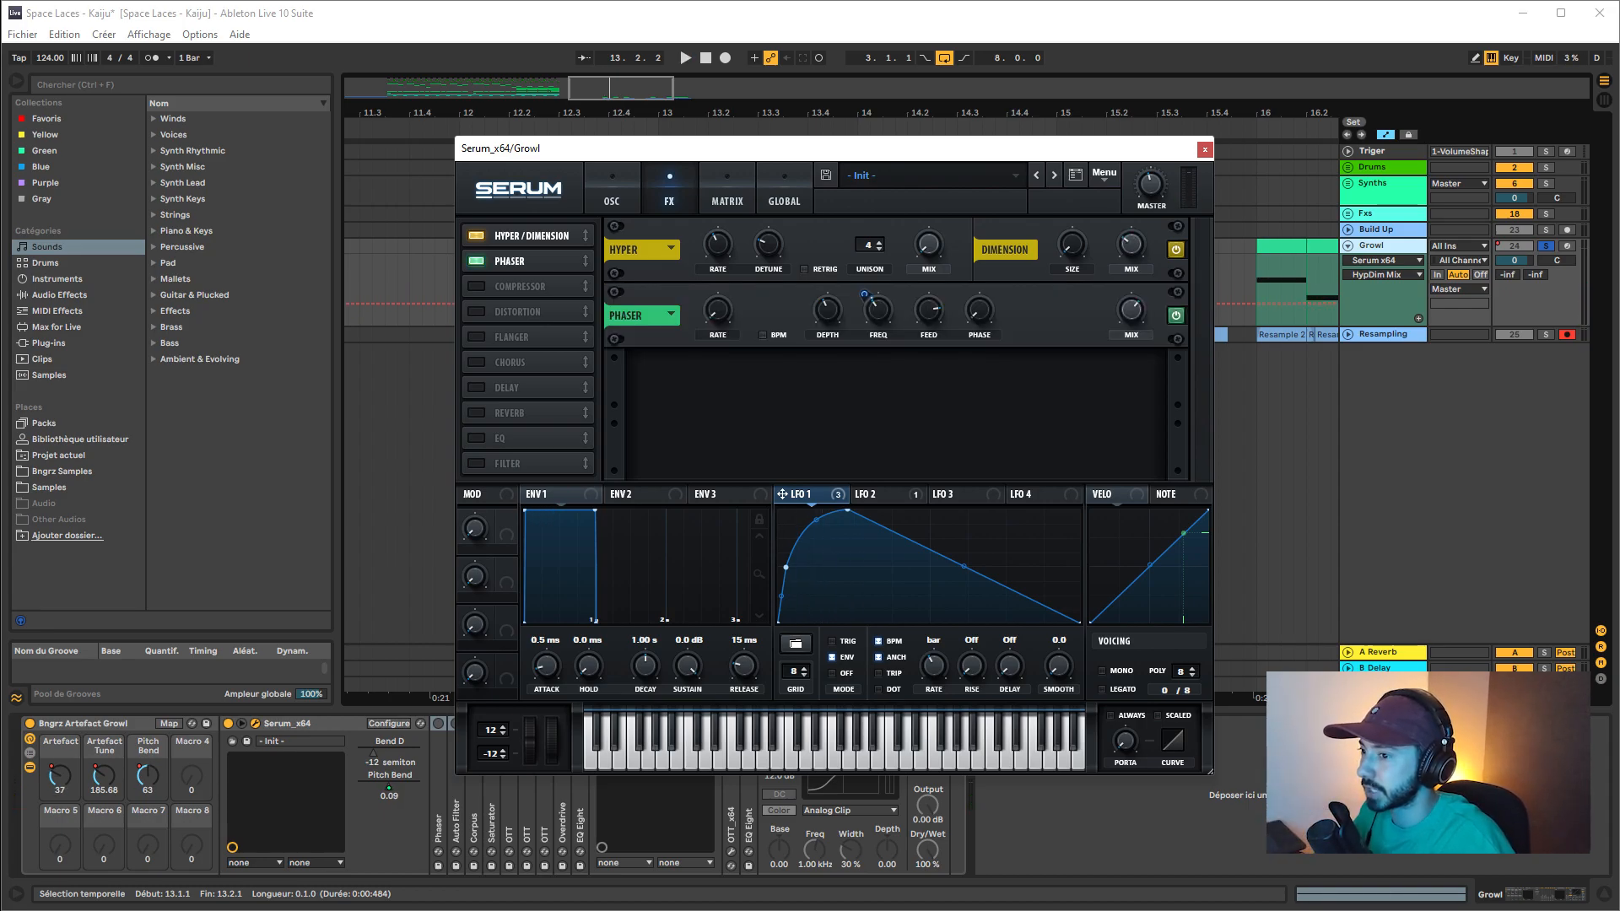
left_click(864, 295)
key("space")
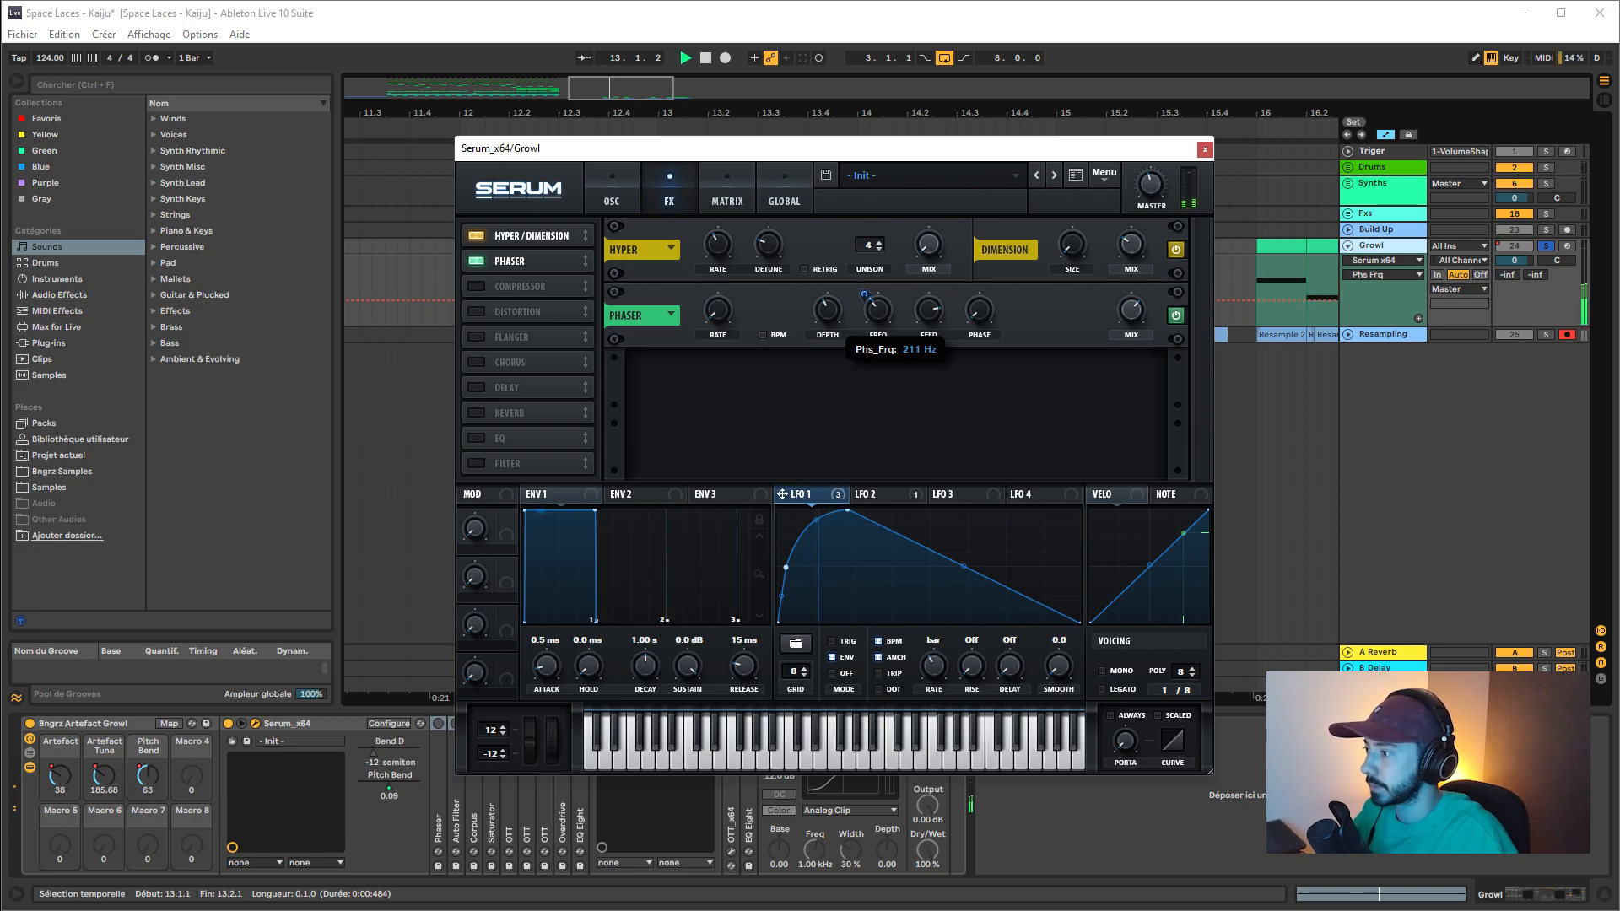
key("space")
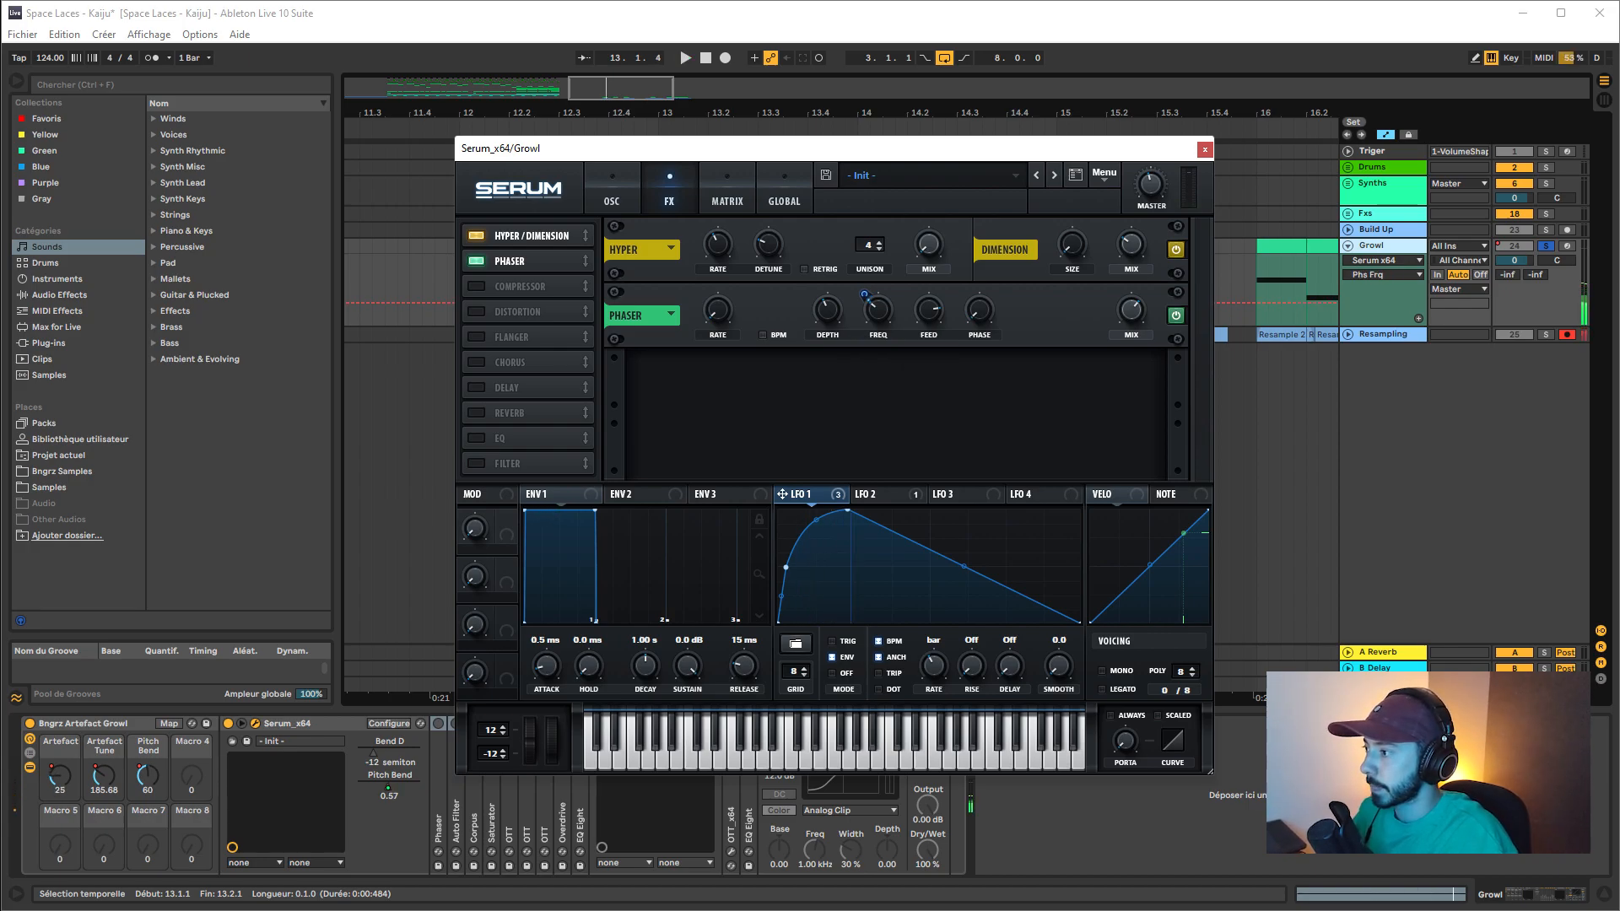
left_click(828, 311)
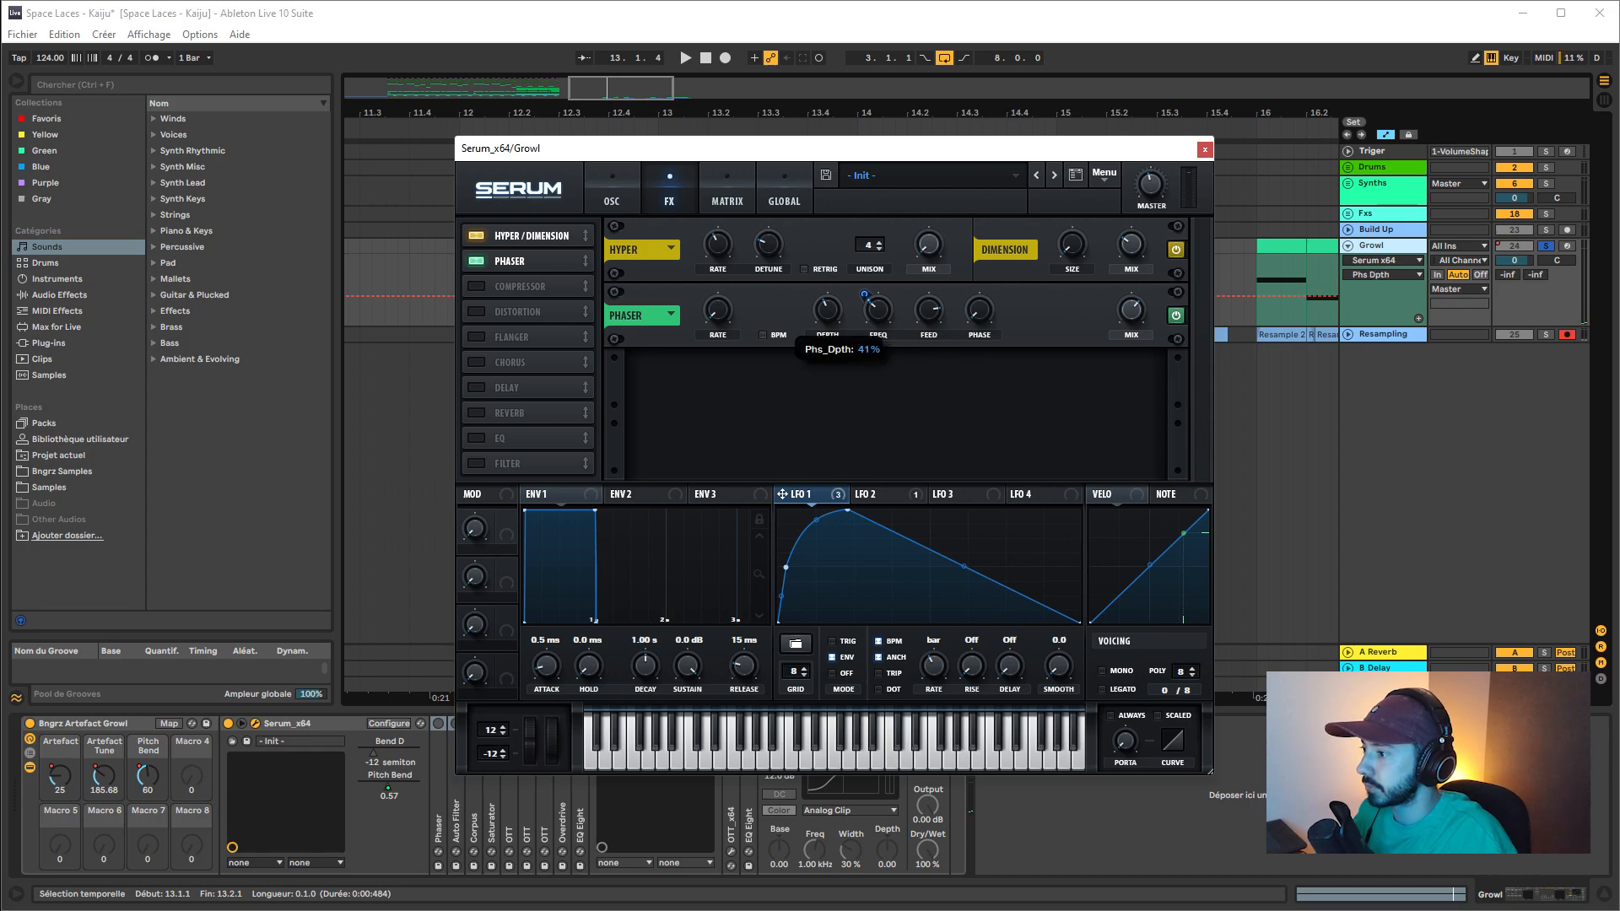
left_click(878, 311)
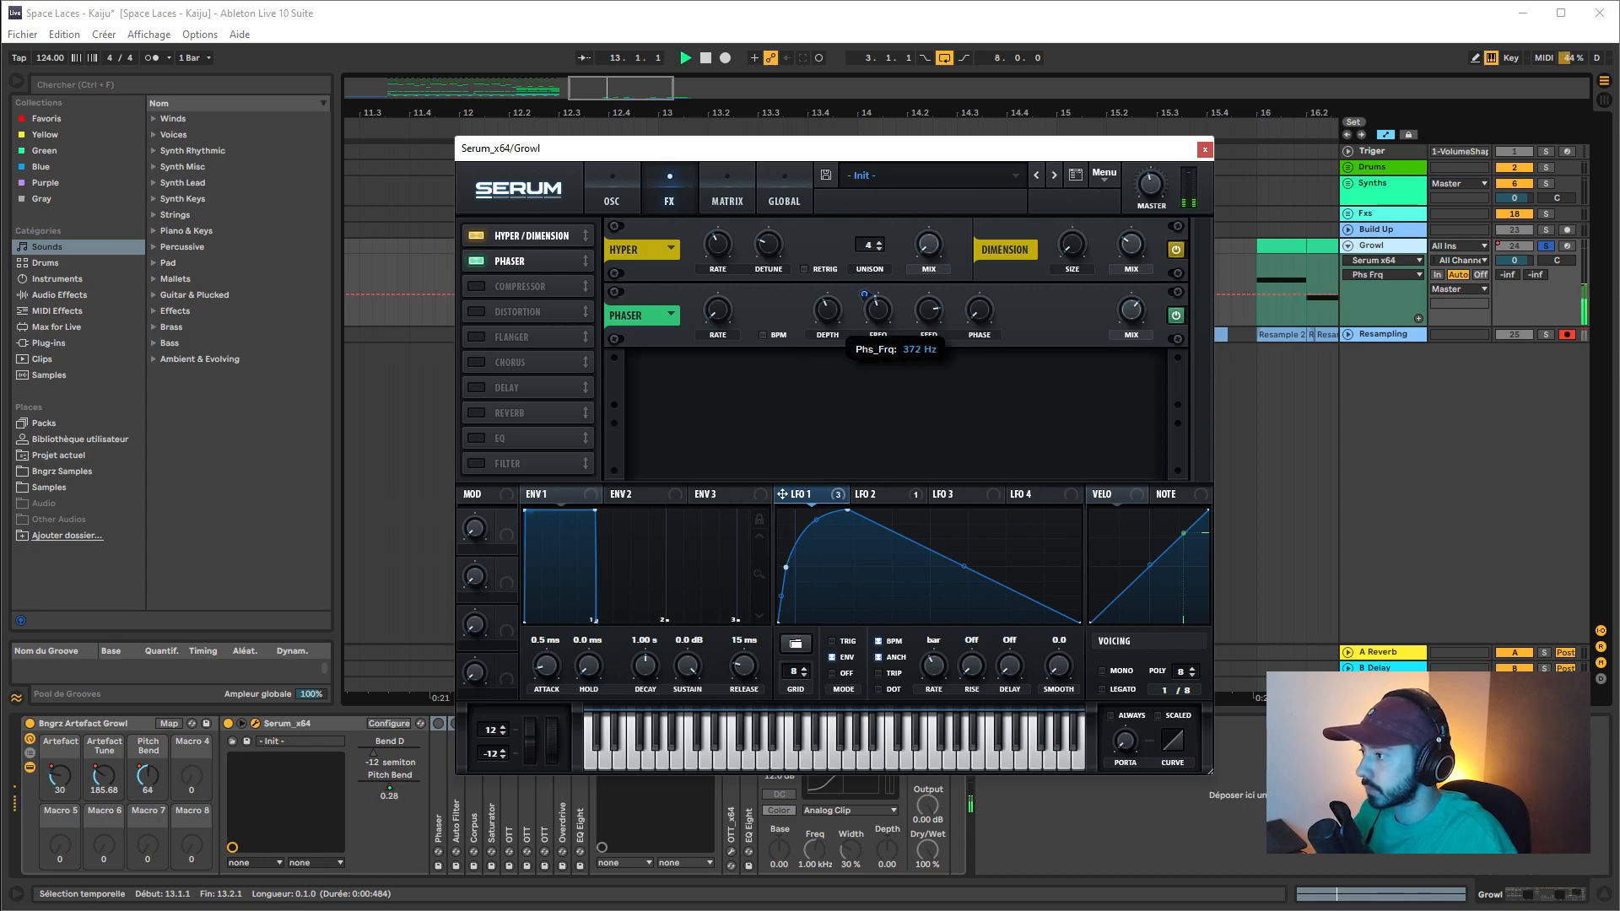
key("space")
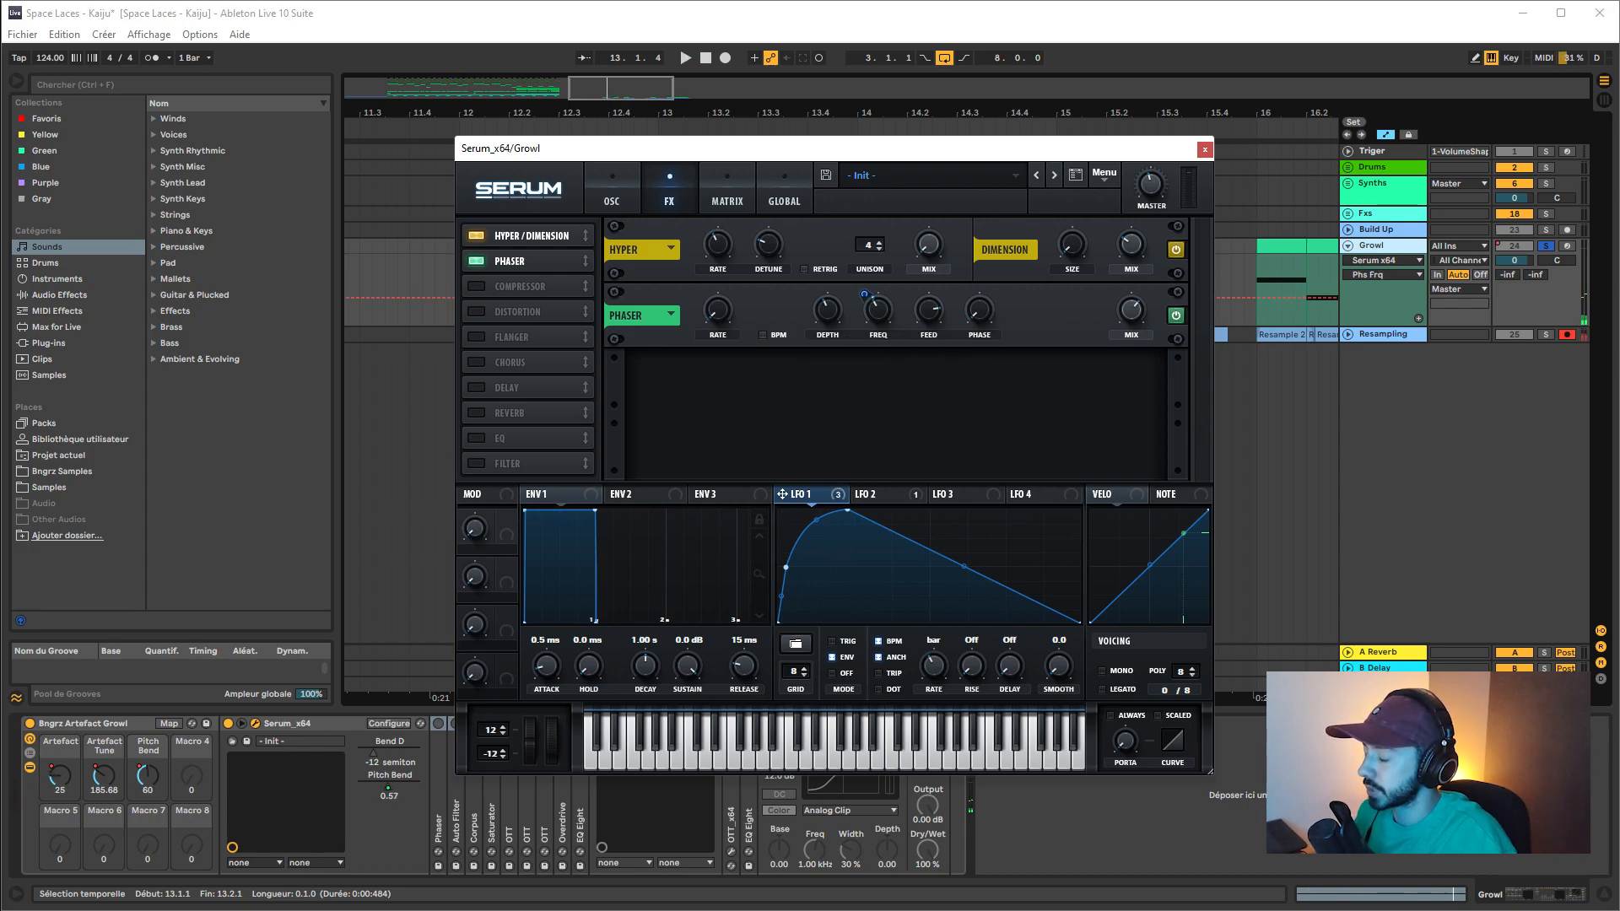
- Unfold and switch on the Phaser device after Serum in the Growl rack and audition it
left_click(438, 724)
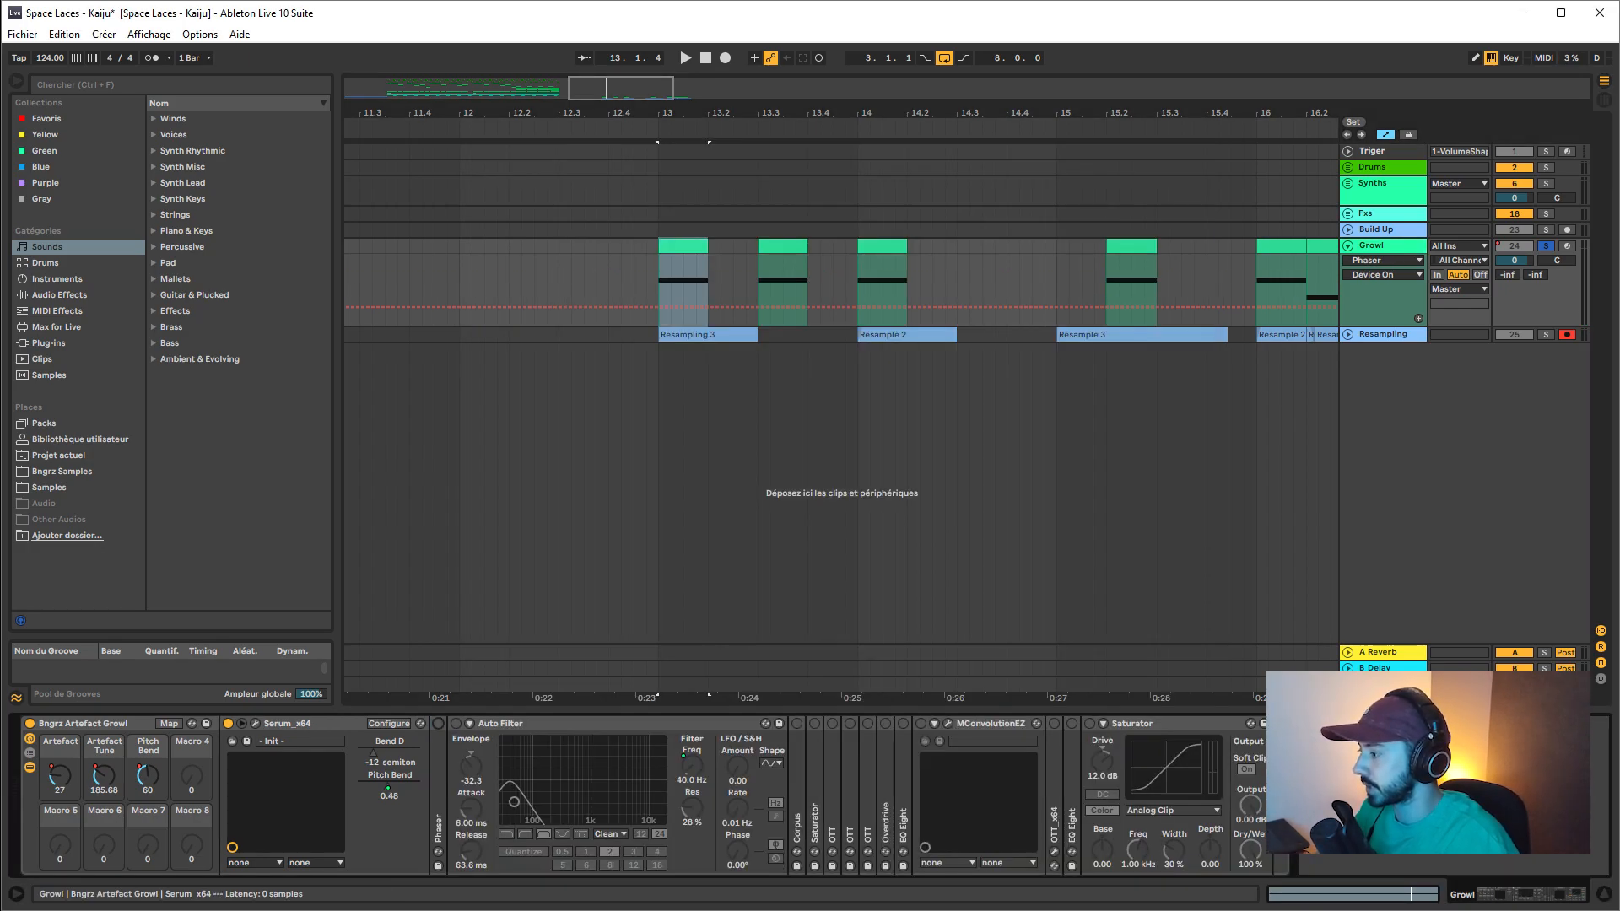
double_click(438, 785)
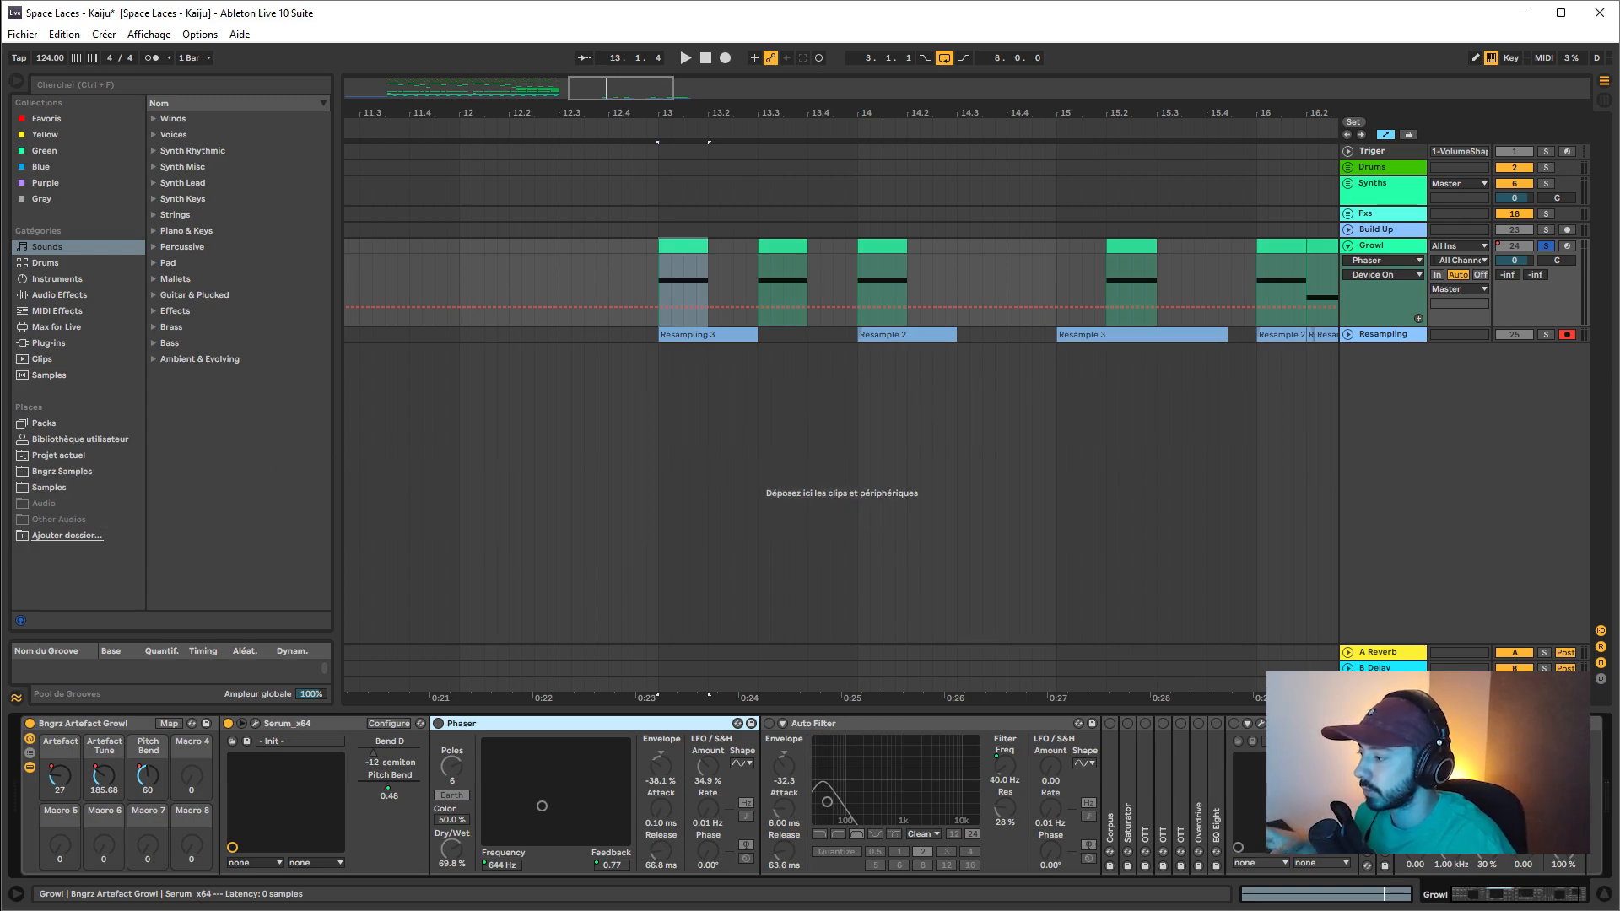
left_click(438, 724)
key("space")
key("space")
key("space")
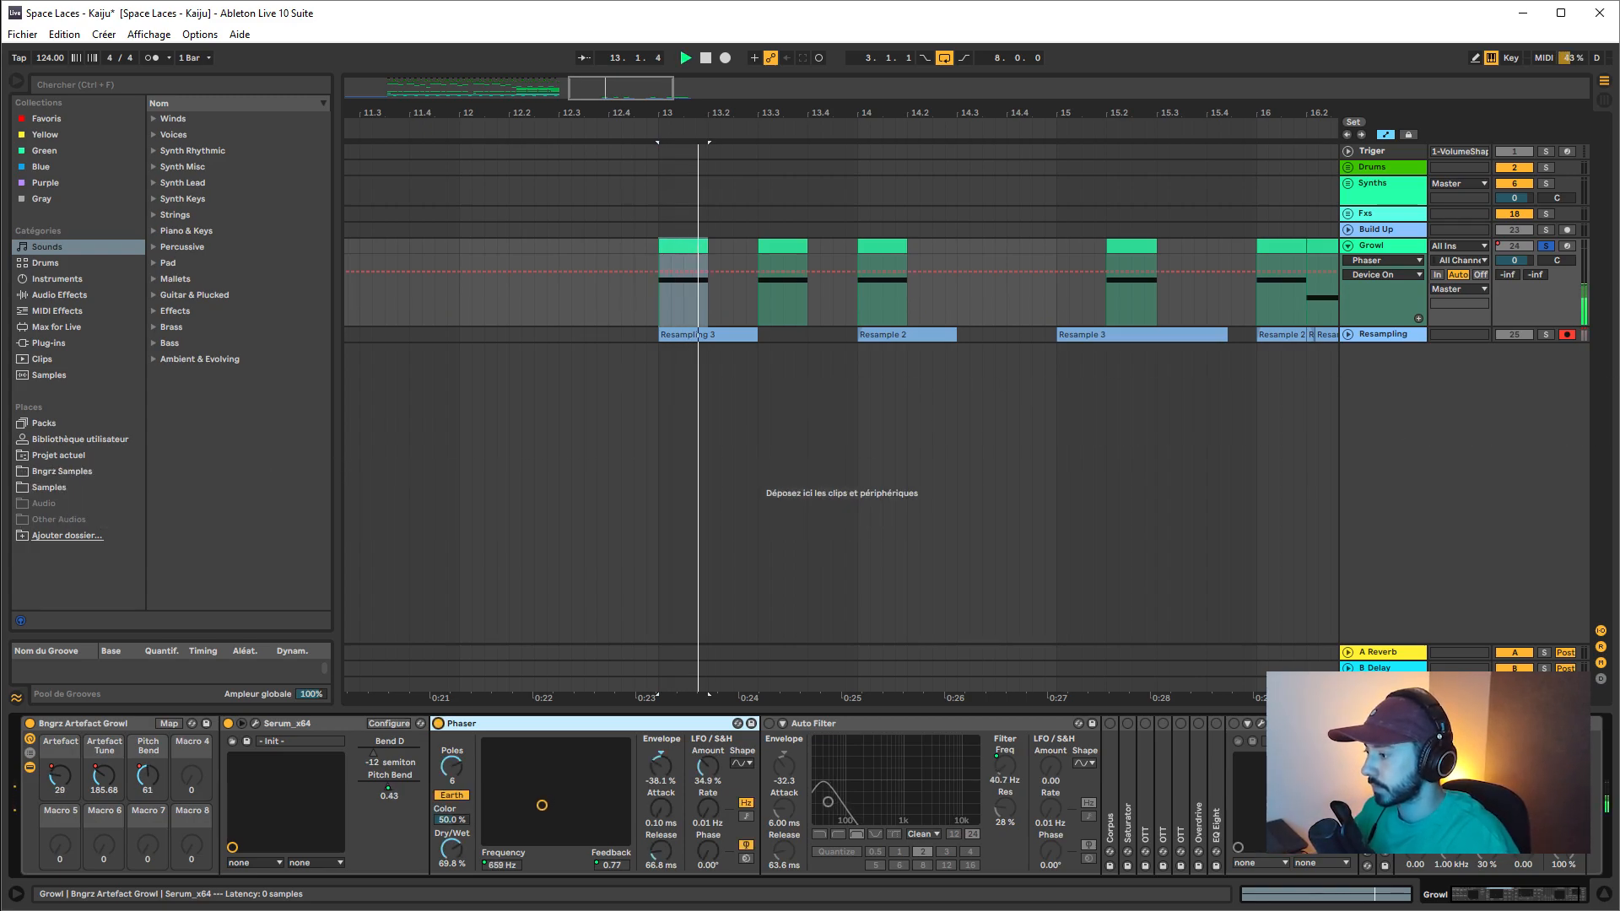
key("space")
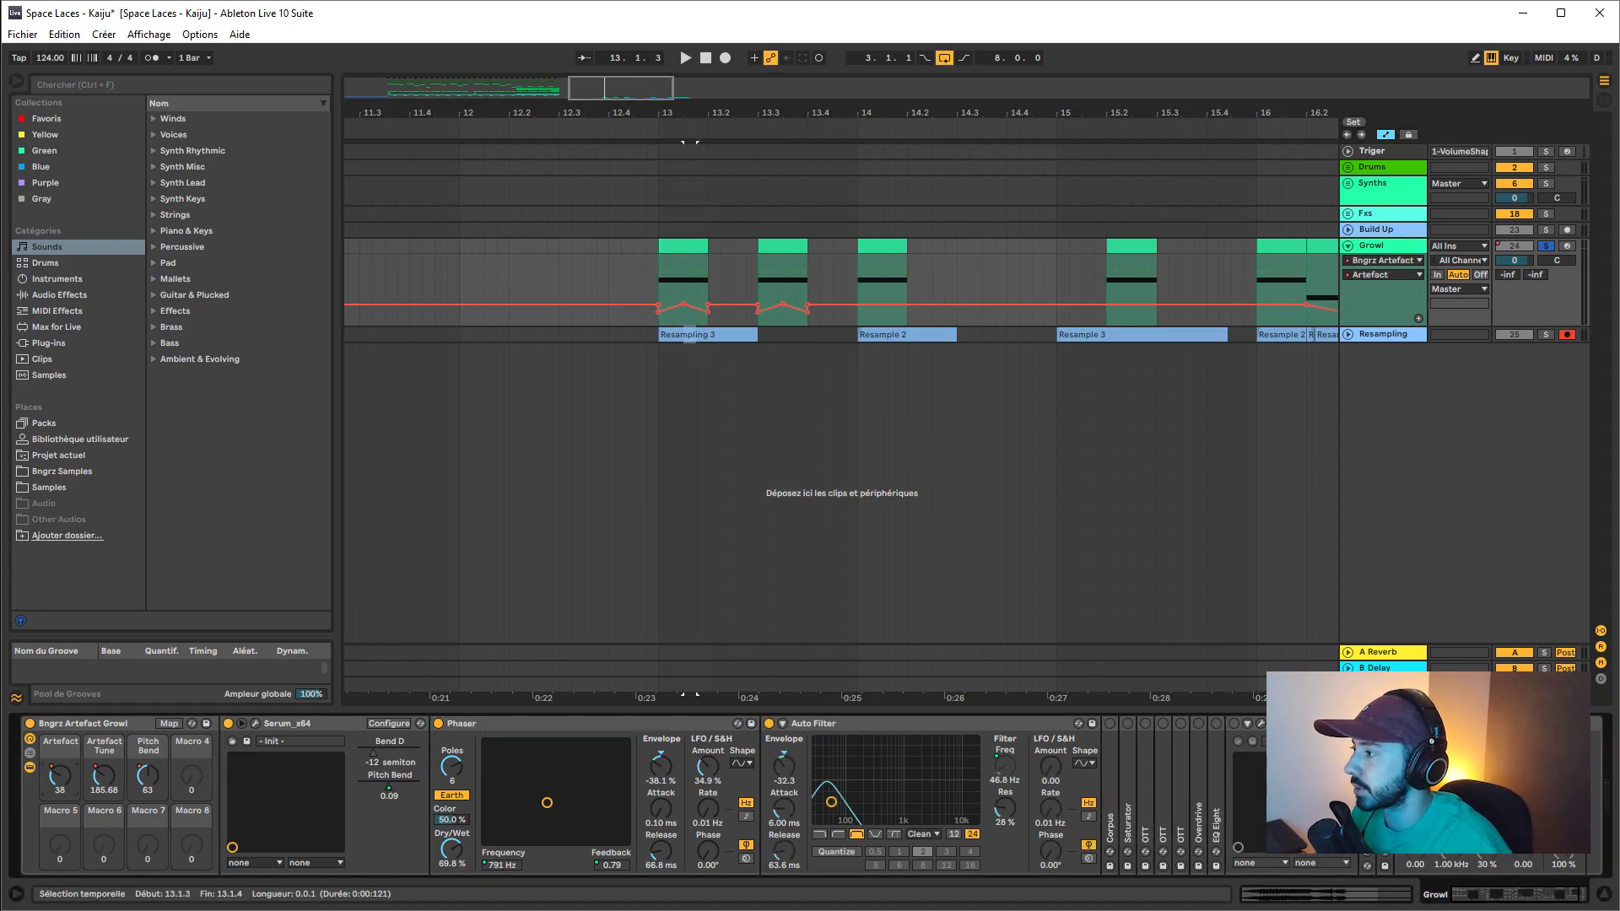
- Select the first growl clip's time range from 13.1.1 to 13.2.1 and audition it through the effects up to the Saturator
left_click_drag(659, 291, 709, 291)
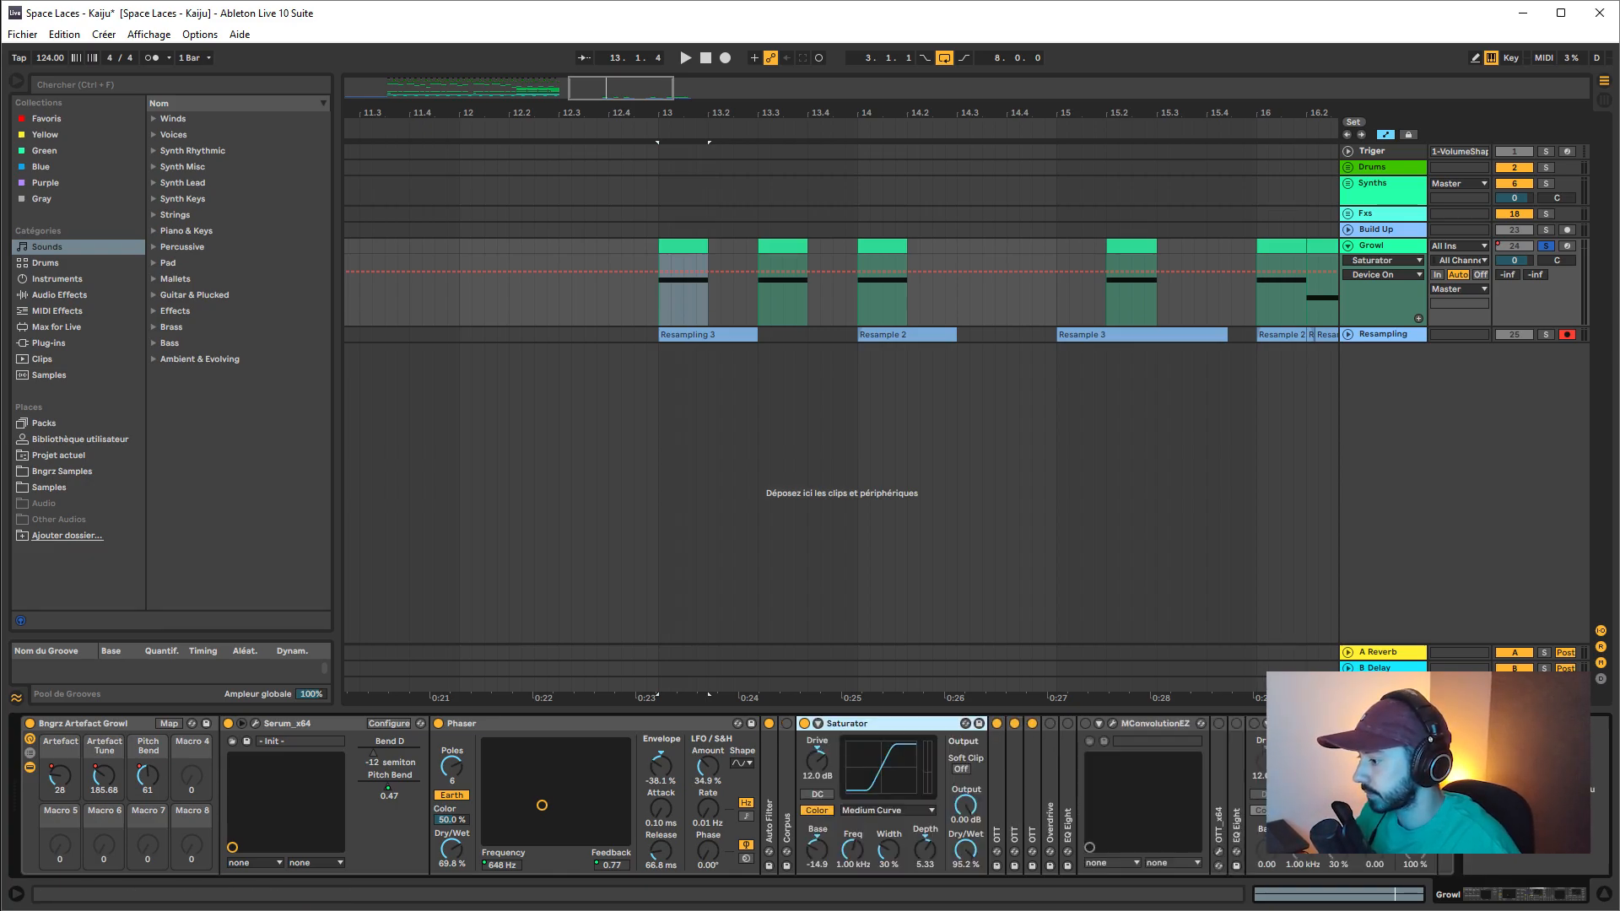
key("space")
key("space")
- Switch on and unfold the Overdrive device in the Growl chain and audition the growl through it
left_click(1050, 724)
double_click(1050, 784)
key("space")
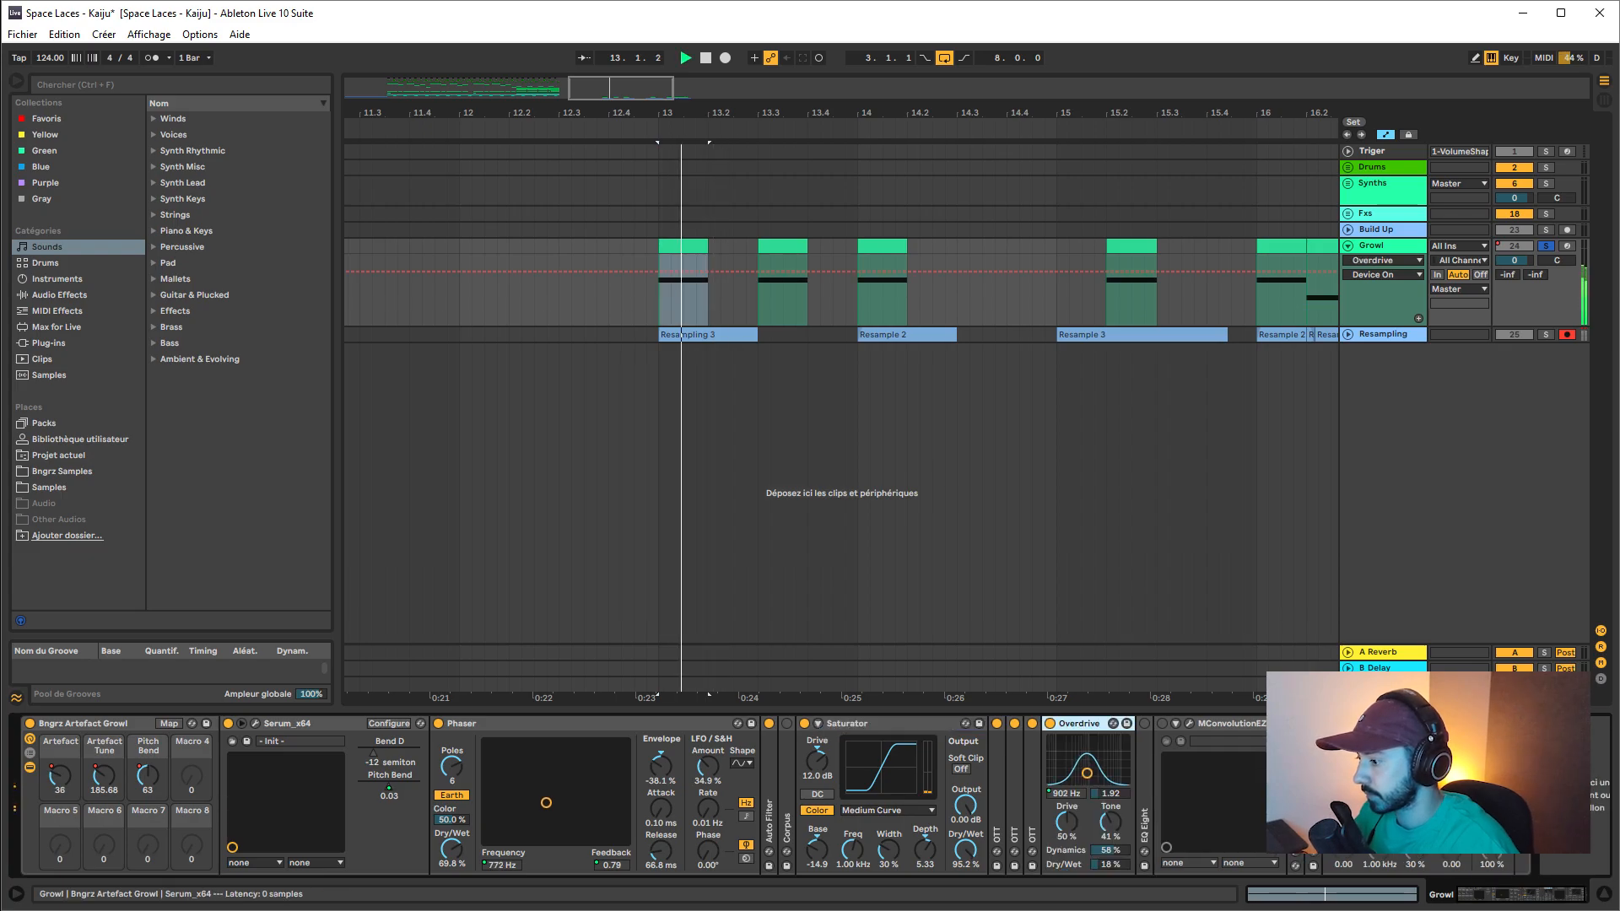
key("space")
key("space")
key("space")
key("space")
- Set the Overdrive's Dry/Wet to 30% while auditioning the growl repeatedly
left_click_drag(1110, 865, 1111, 903)
key("space")
key("space")
key("space")
key("space")
key("space")
key("space")
key("space")
key("space")
key("space")
key("space")
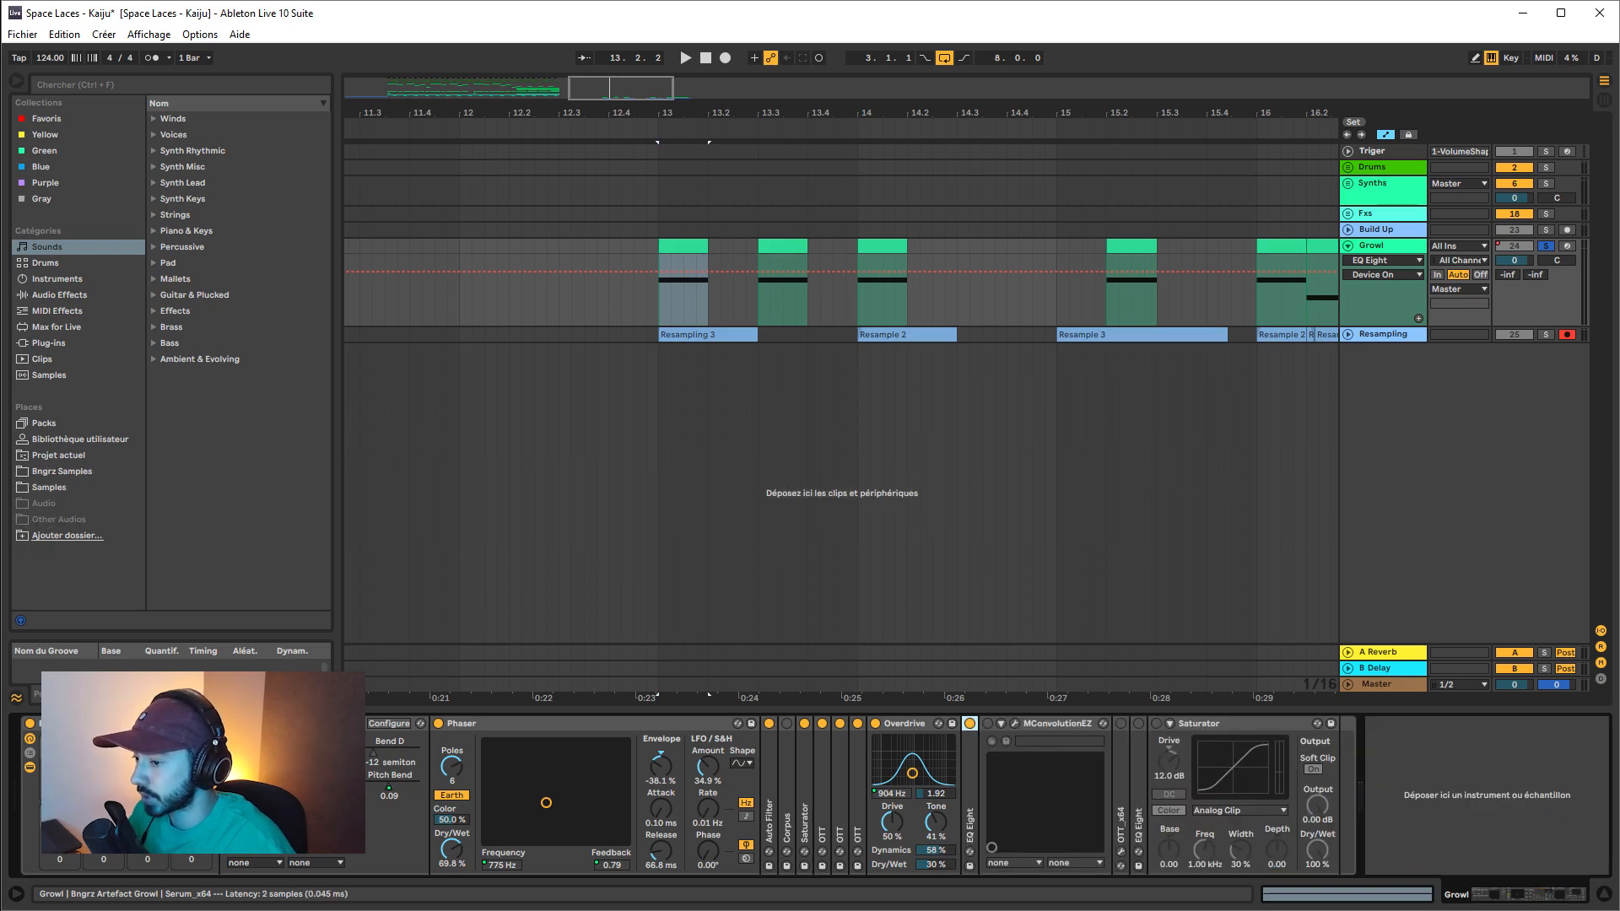
- Switch on the OTT_x64, the EQ Eight after it and the final Saturator, and audition the growl
left_click(1120, 724)
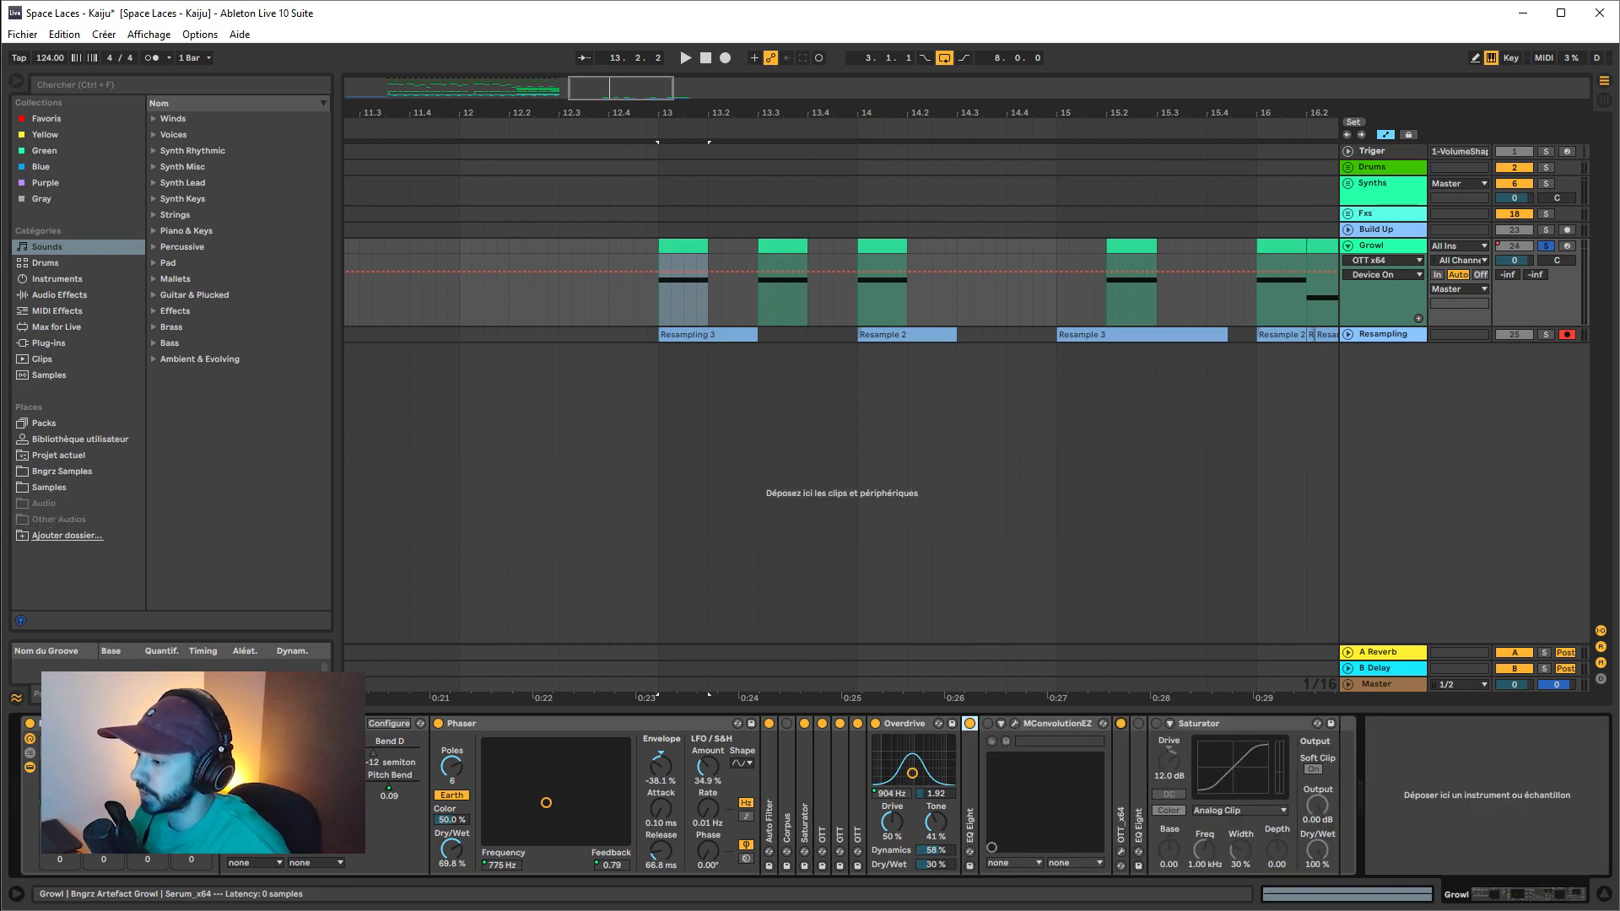
left_click(1139, 724)
left_click(1157, 724)
key("space")
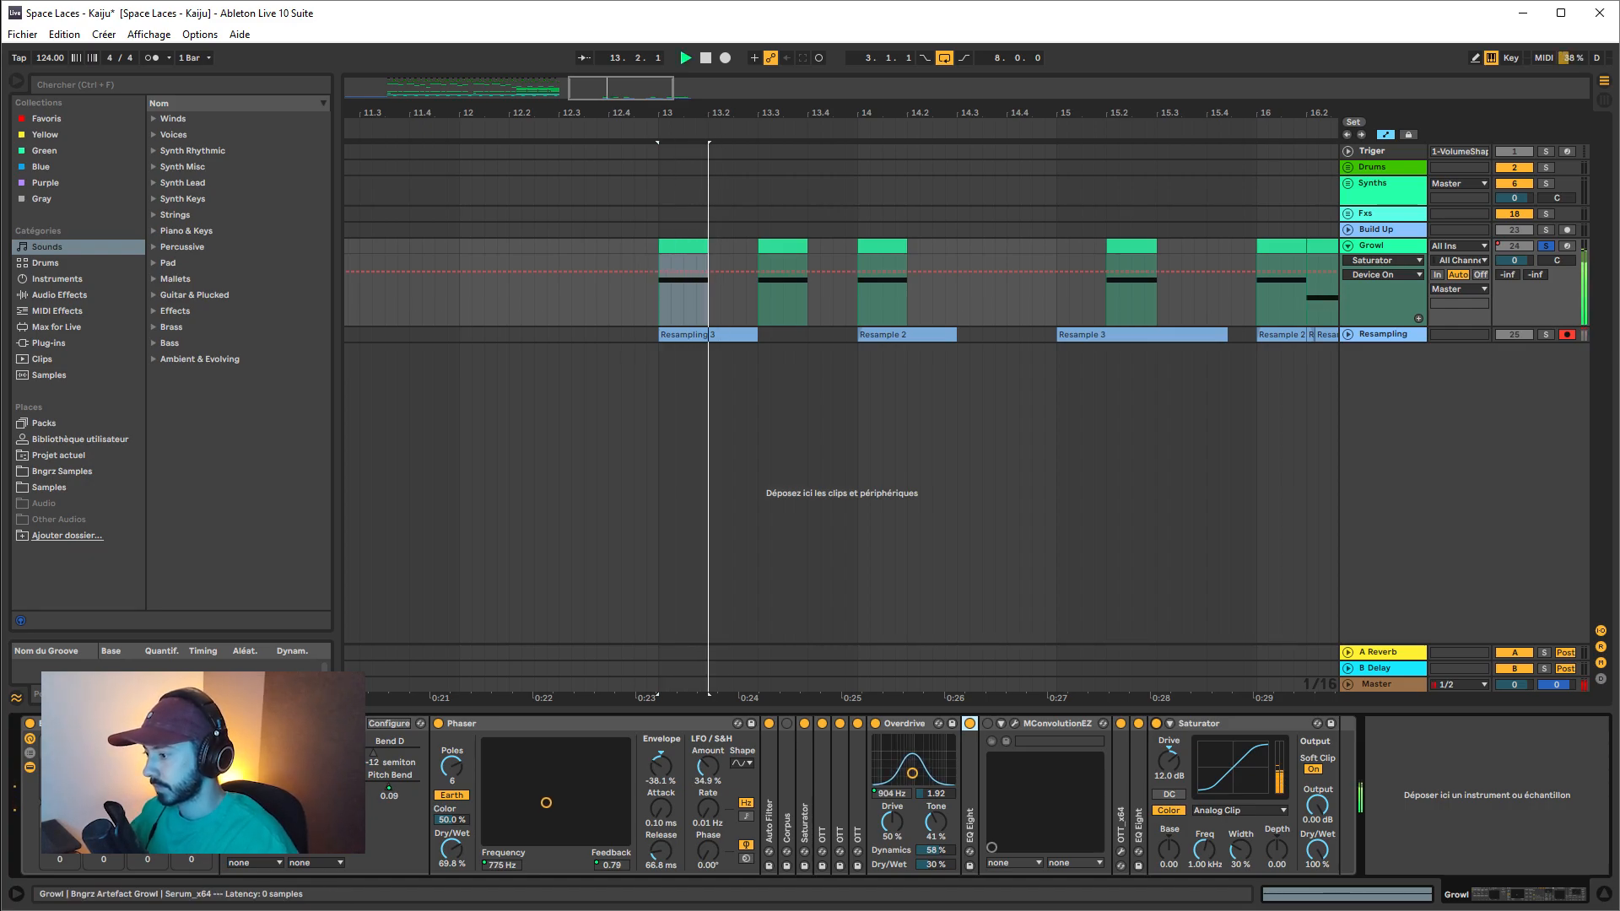
key("space")
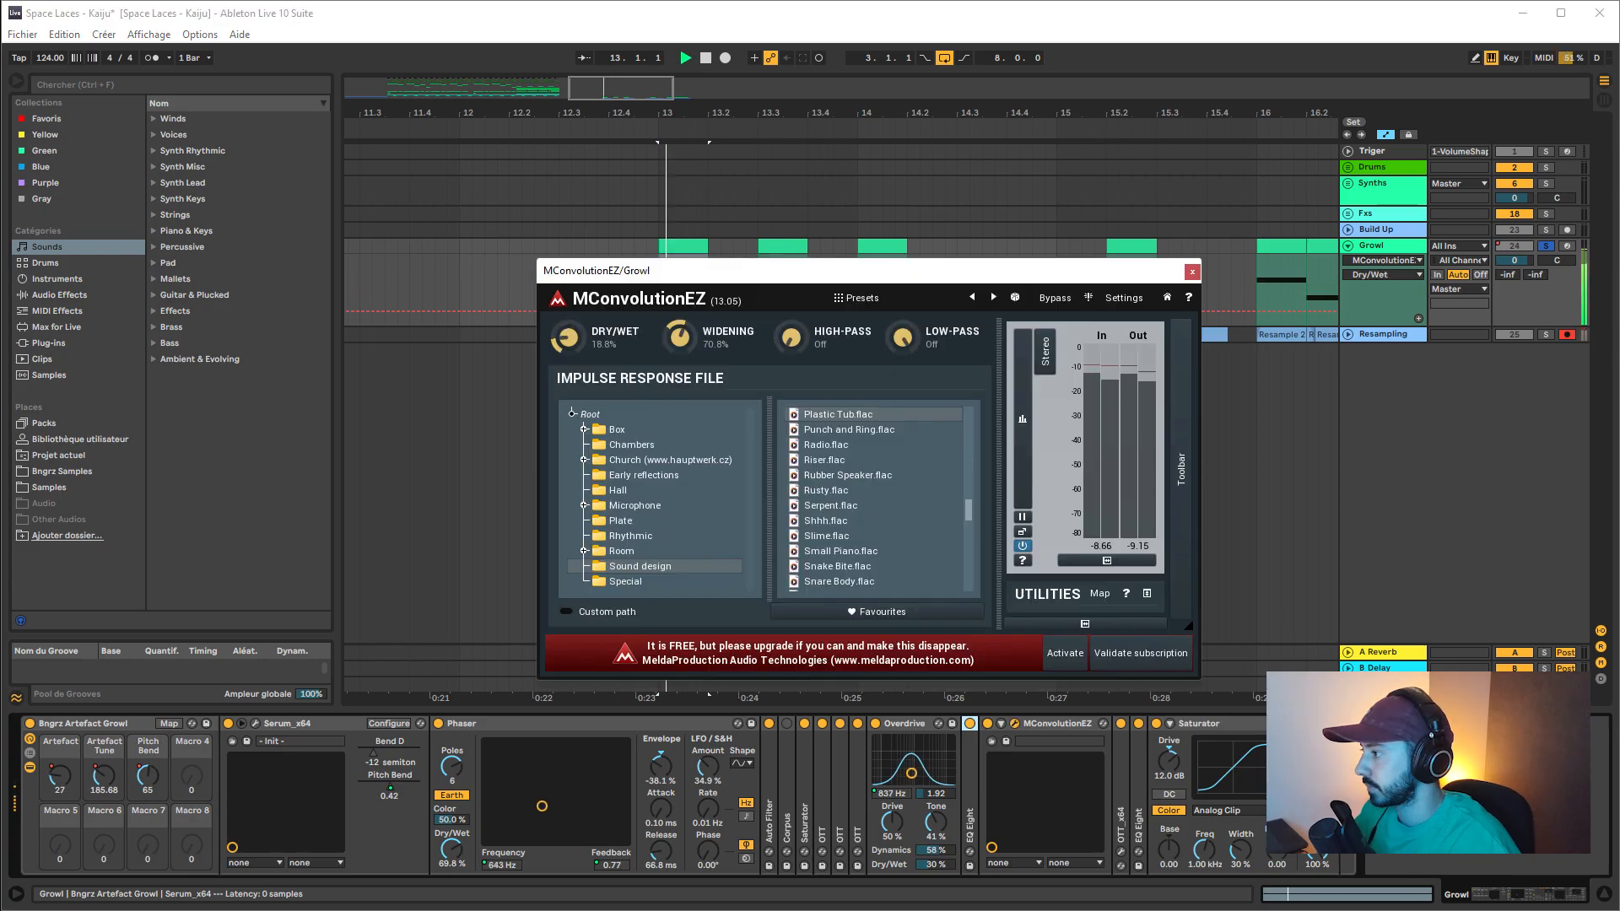
- Audition the growl through MConvolutionEZ with the Plastic Tub impulse response and close the plug-in window
key("space")
key("space")
key("space")
key("Escape")
key("space")
key("space")
- Show the Pitch Bend macro's automation and raise the first growl clip's middle breakpoint to about 101 while auditioning the pitch movement
right_click(138, 787)
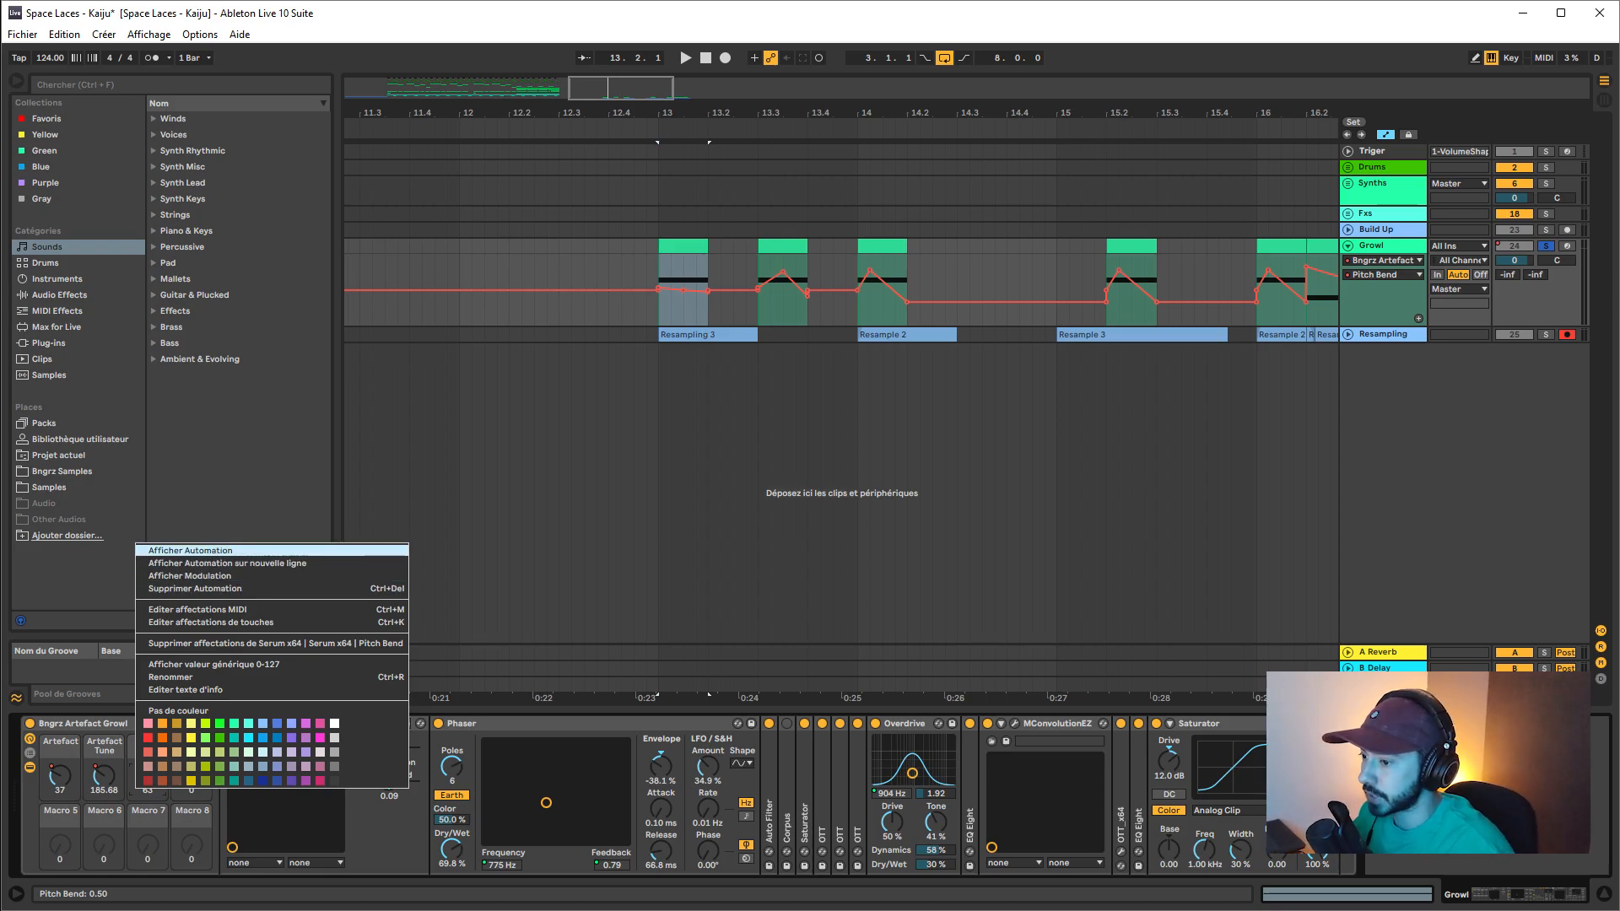
left_click(190, 550)
mouse_move(684, 291)
left_mouse_down()
mouse_move(683, 275)
mouse_move(670, 296)
mouse_move(708, 316)
mouse_move(658, 294)
mouse_move(684, 270)
left_mouse_up()
key("space")
key("space")
key("space")
key("space")
key("space")
key("space")
key("space")
key("space")
key("space")
key("space")
key("space")
key("space")
key("space")
key("space")
key("space")
key("space")
key("space")
key("space")
key("space")
key("space")
key("space")
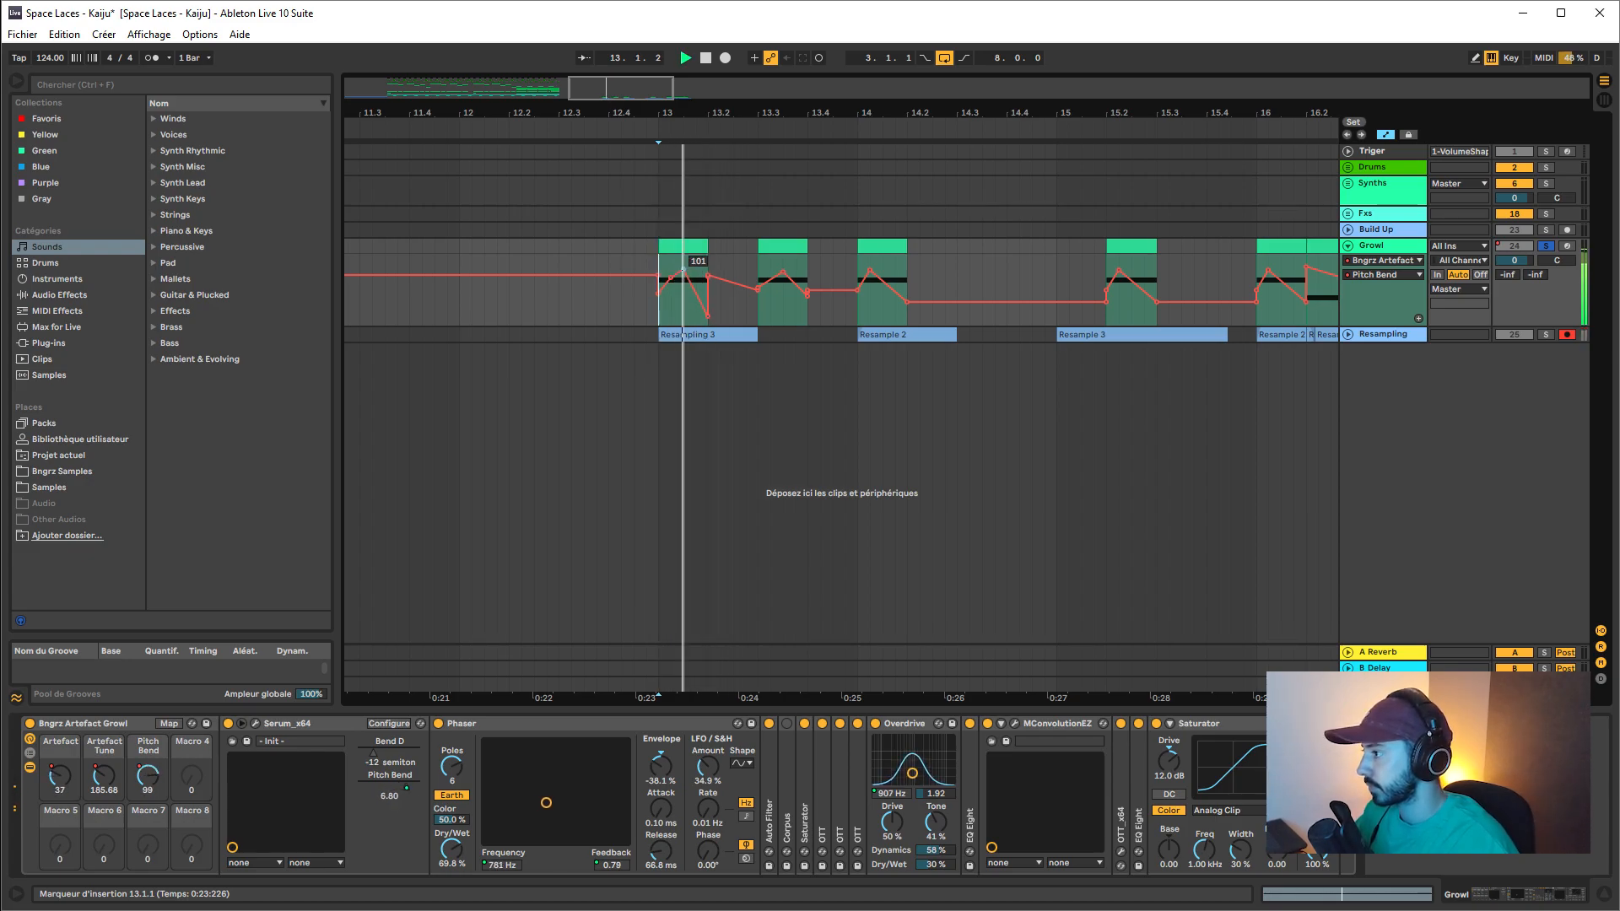
- Audition the growl and lower the upper Pitch Bend breakpoint at 13.2 to the level of the first clip's end
key("space")
key("space")
key("space")
key("space")
key("space")
key("space")
left_click_drag(708, 277, 708, 316)
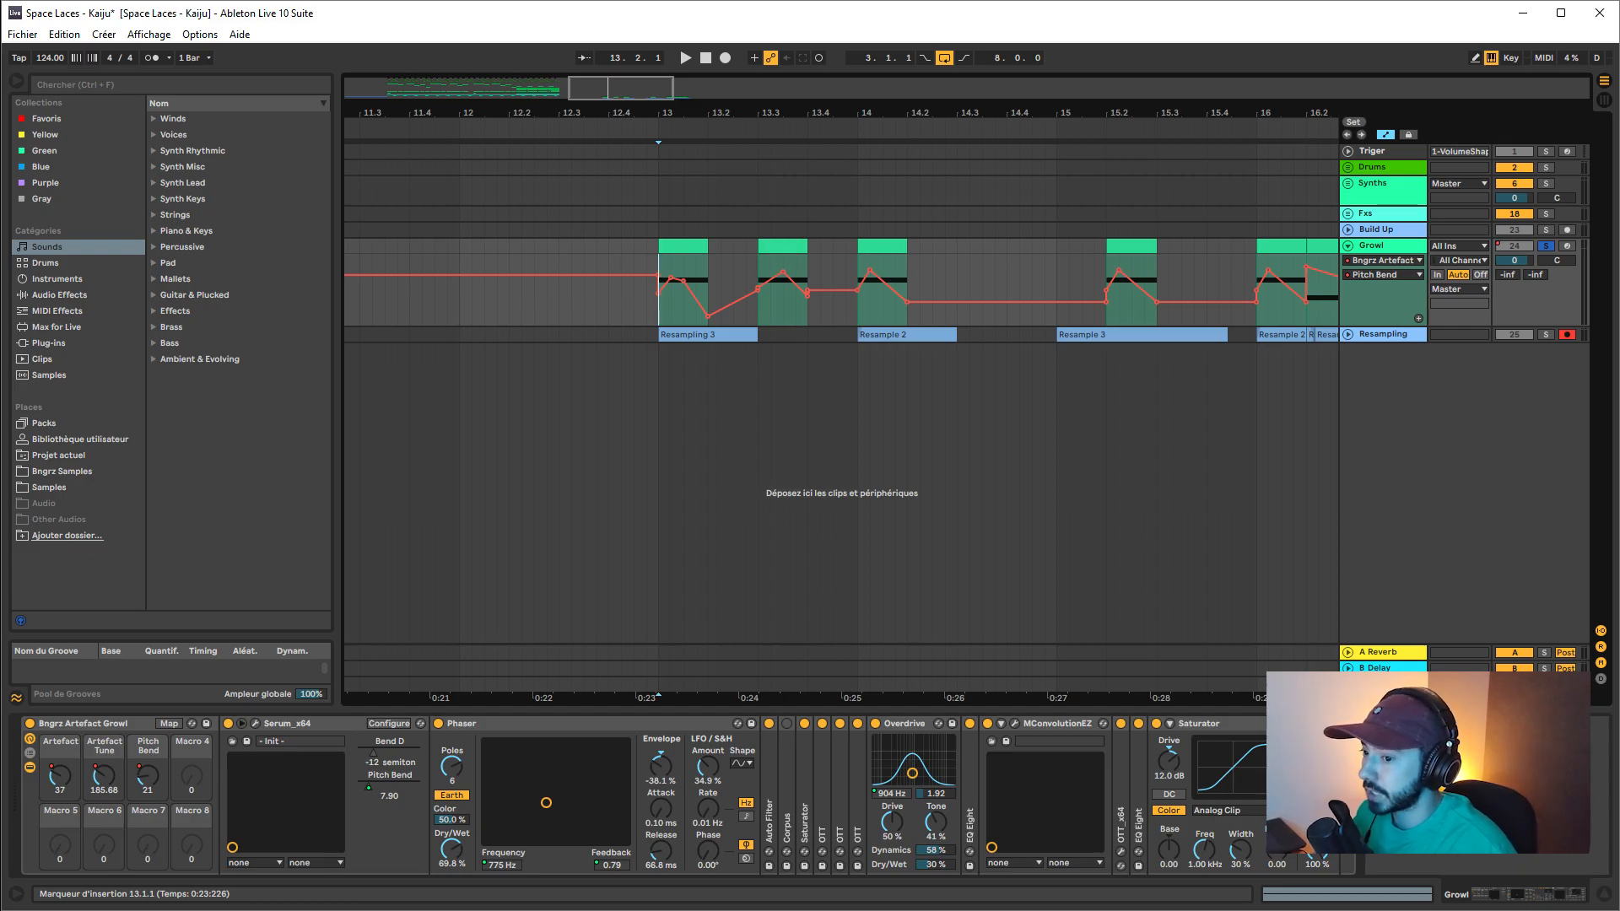
- Listen to the resampled clips on the Resampling track and compare them with the source growl clips
left_click(708, 335)
key("space")
key("space")
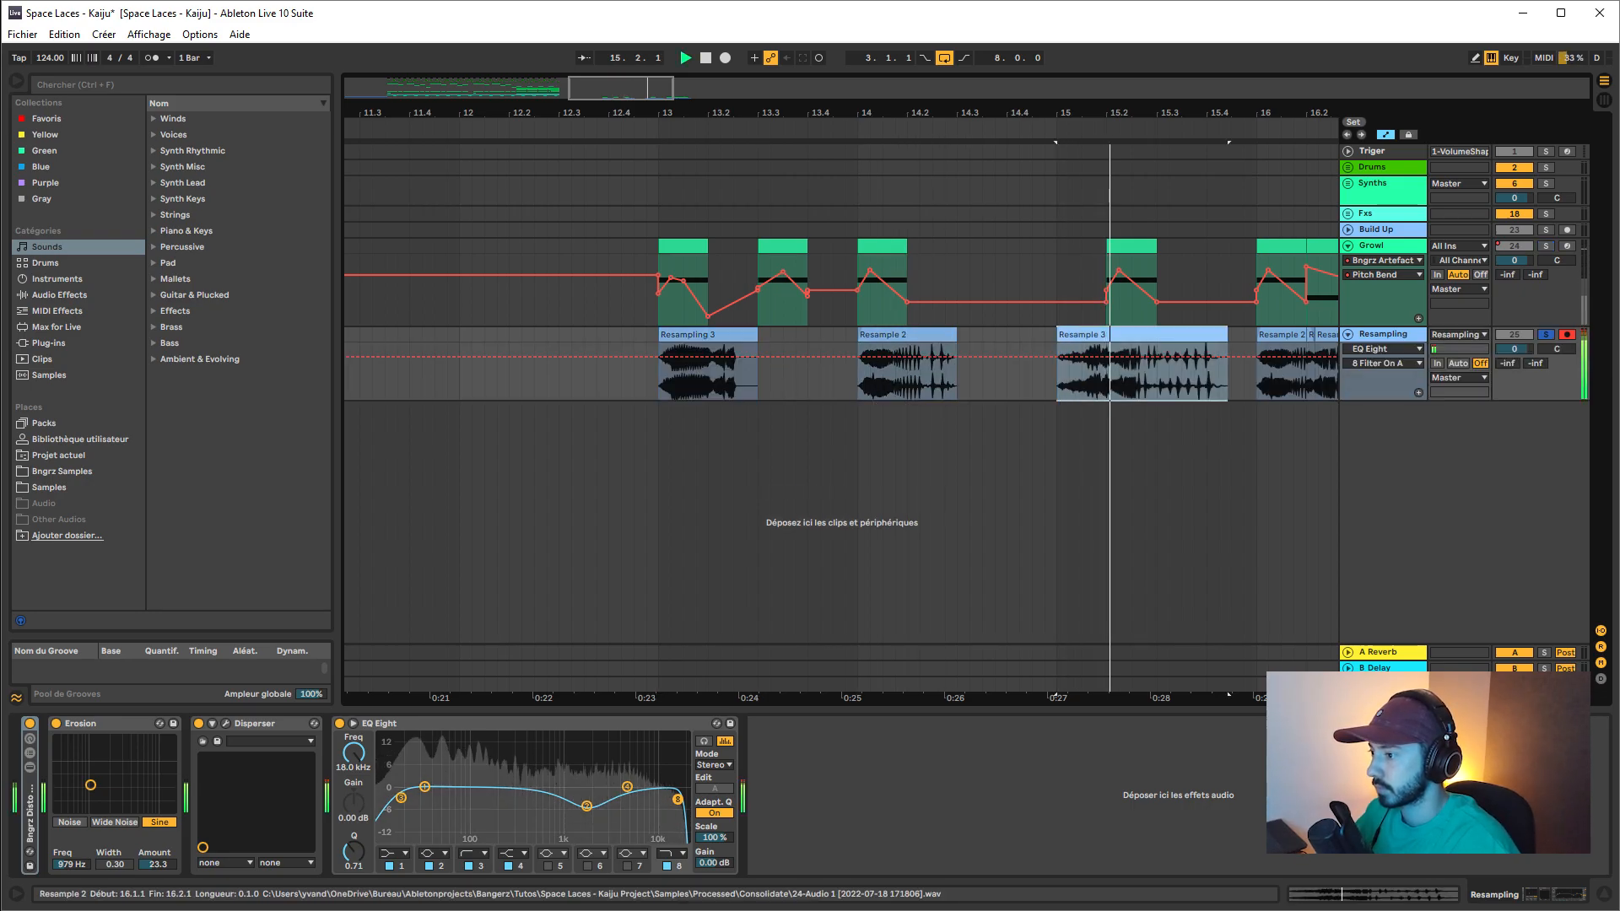
left_click_drag(1269, 113, 1129, 69)
left_click(1168, 335)
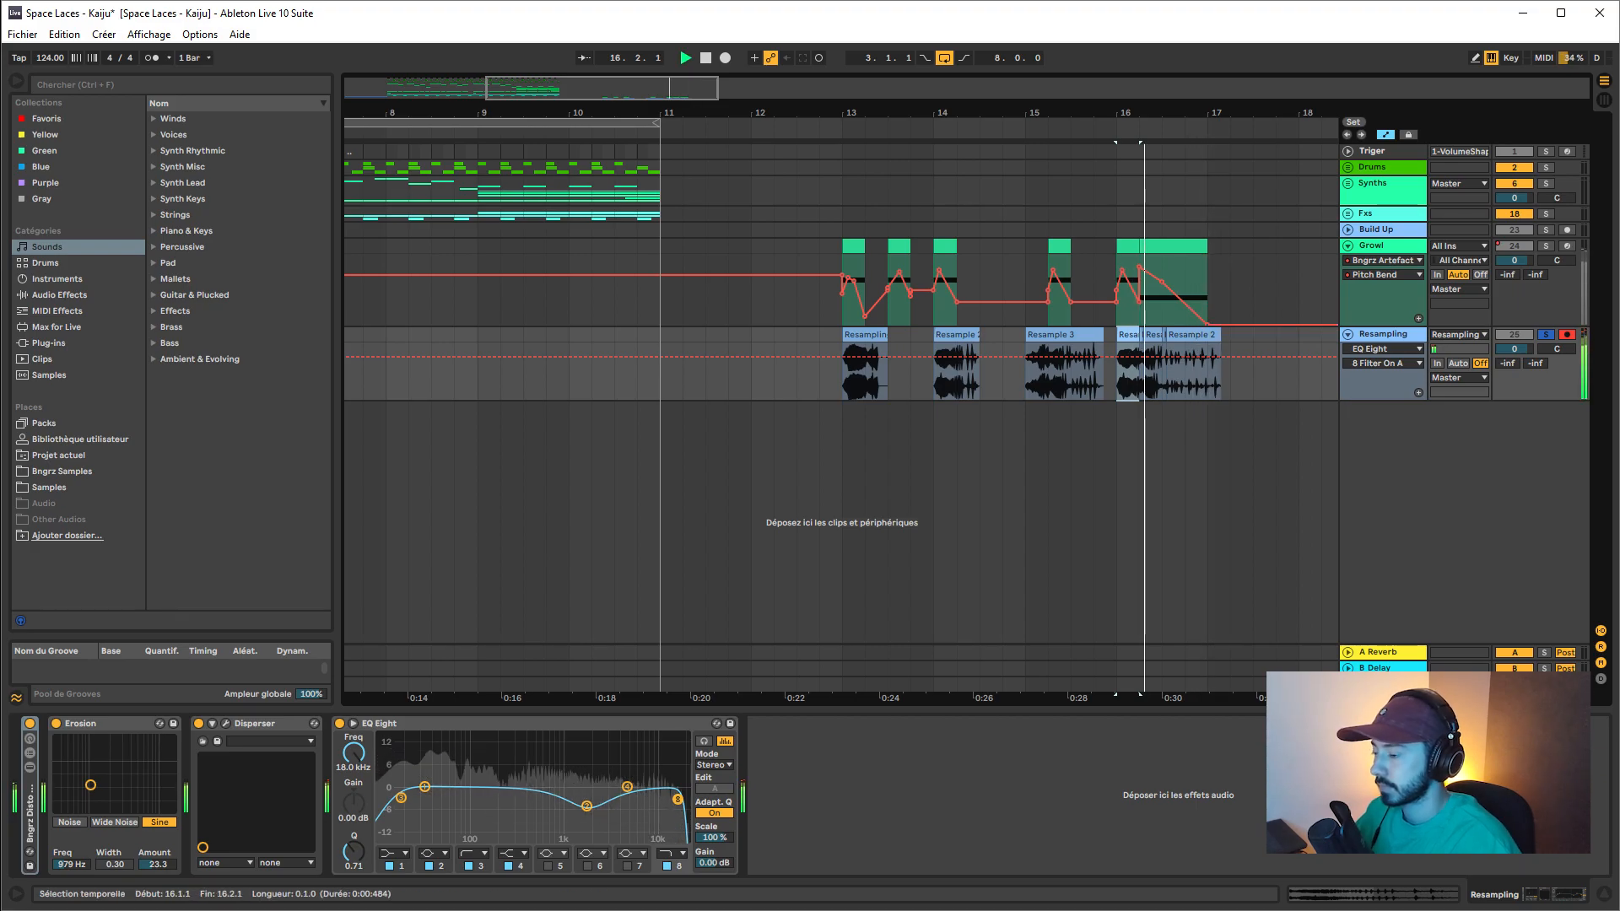
key("space")
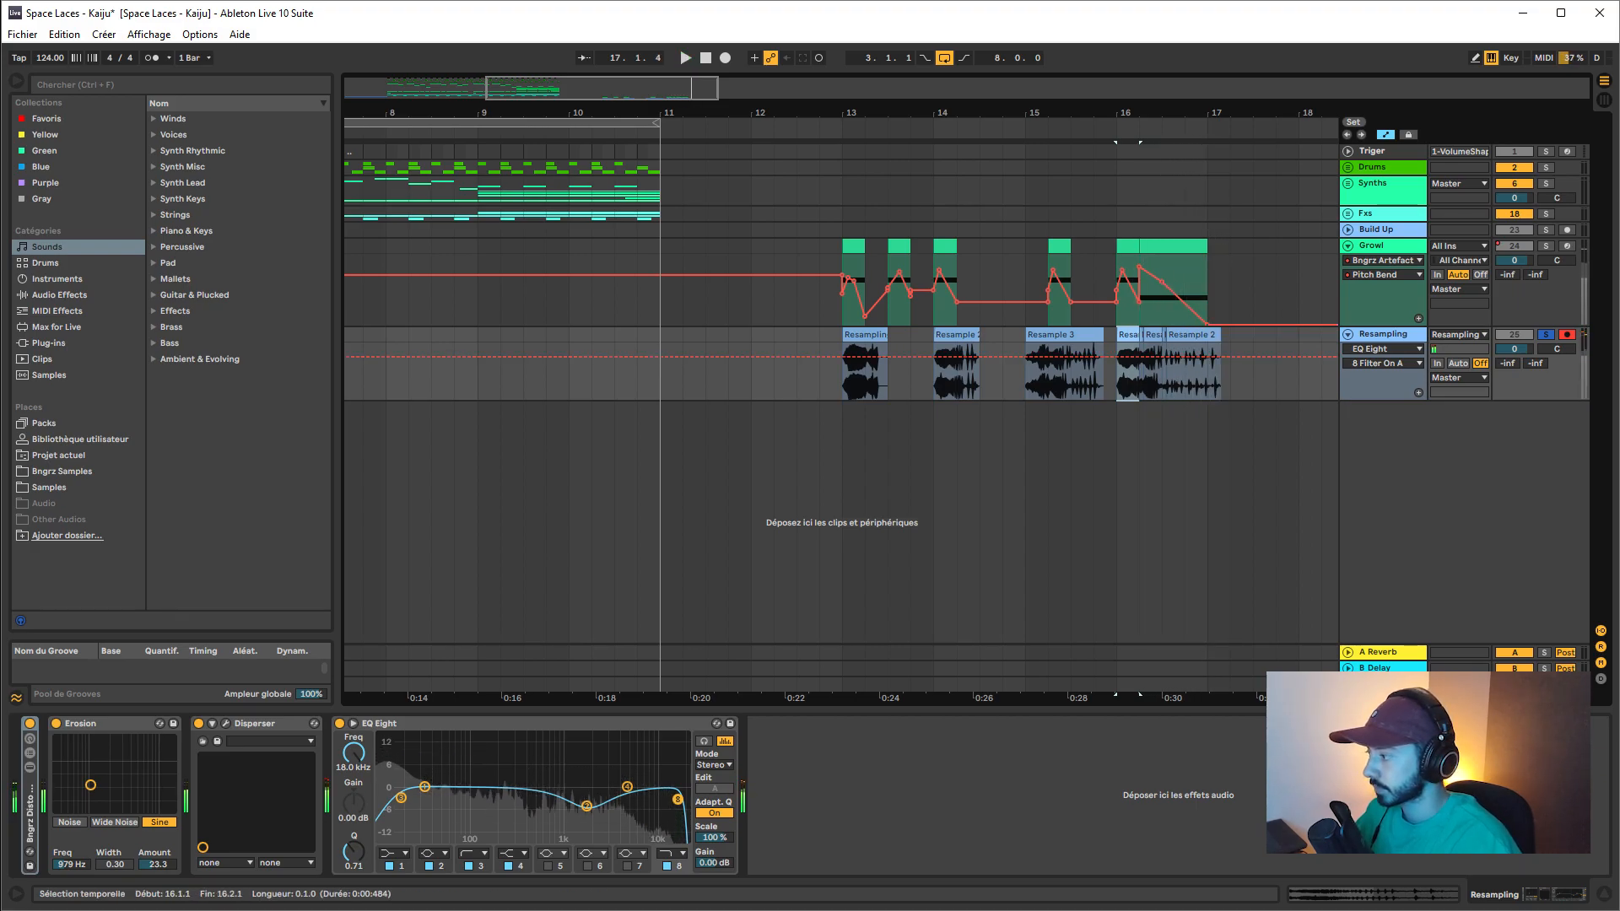
left_click(946, 247)
left_click(957, 335)
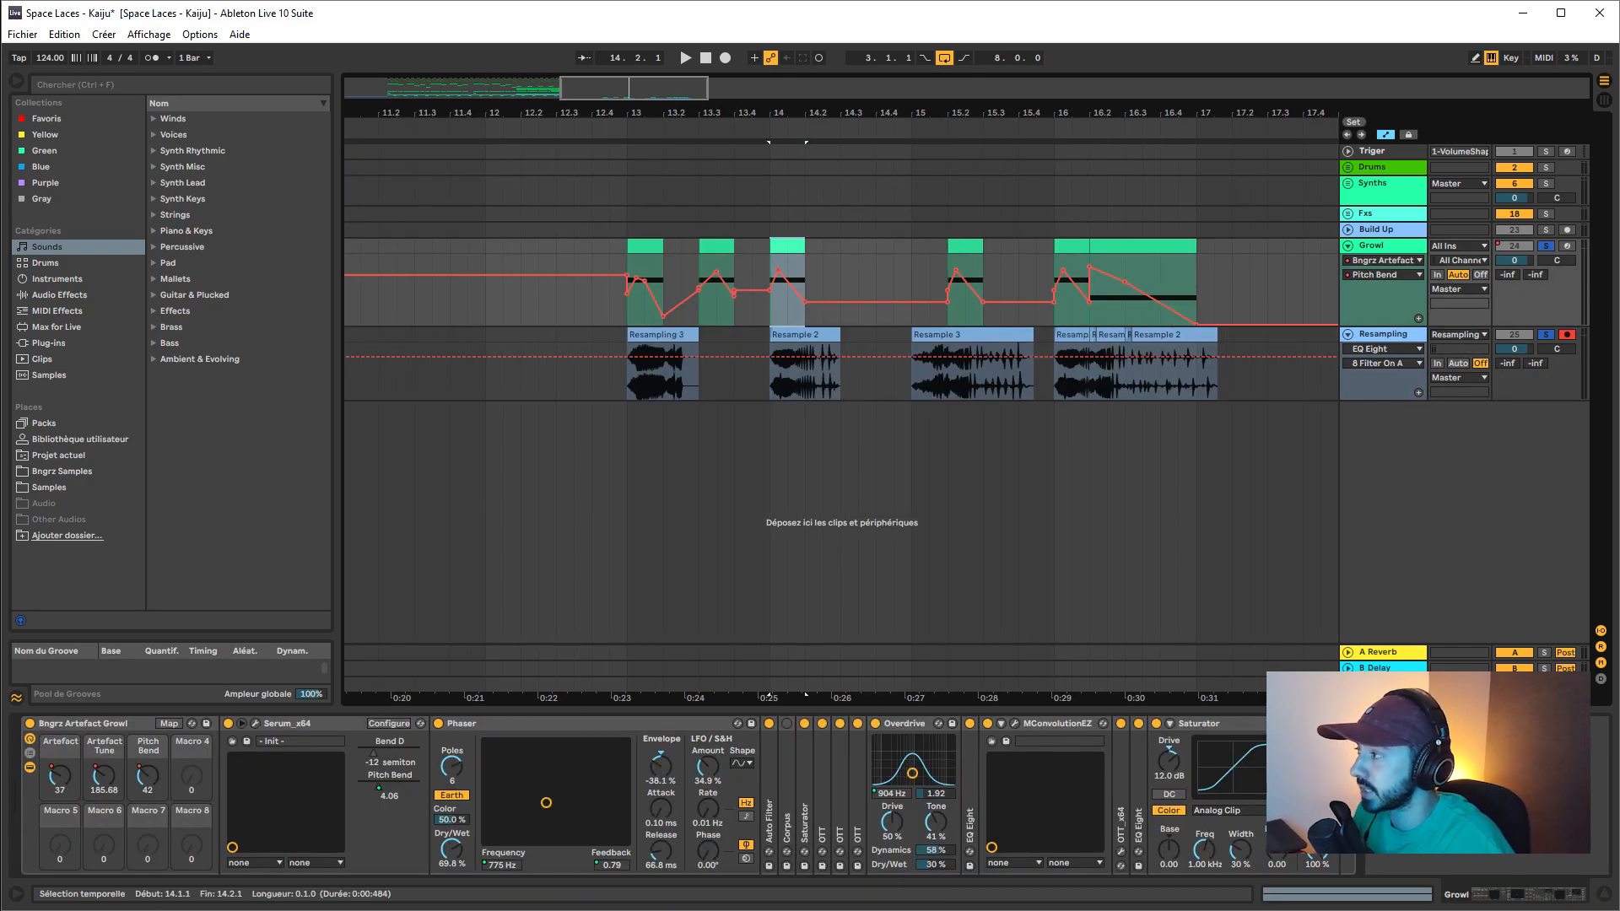
- Audition the growl clips at bars 14, 15 and 16 one after another, listening to their pitch bend movement
key("space")
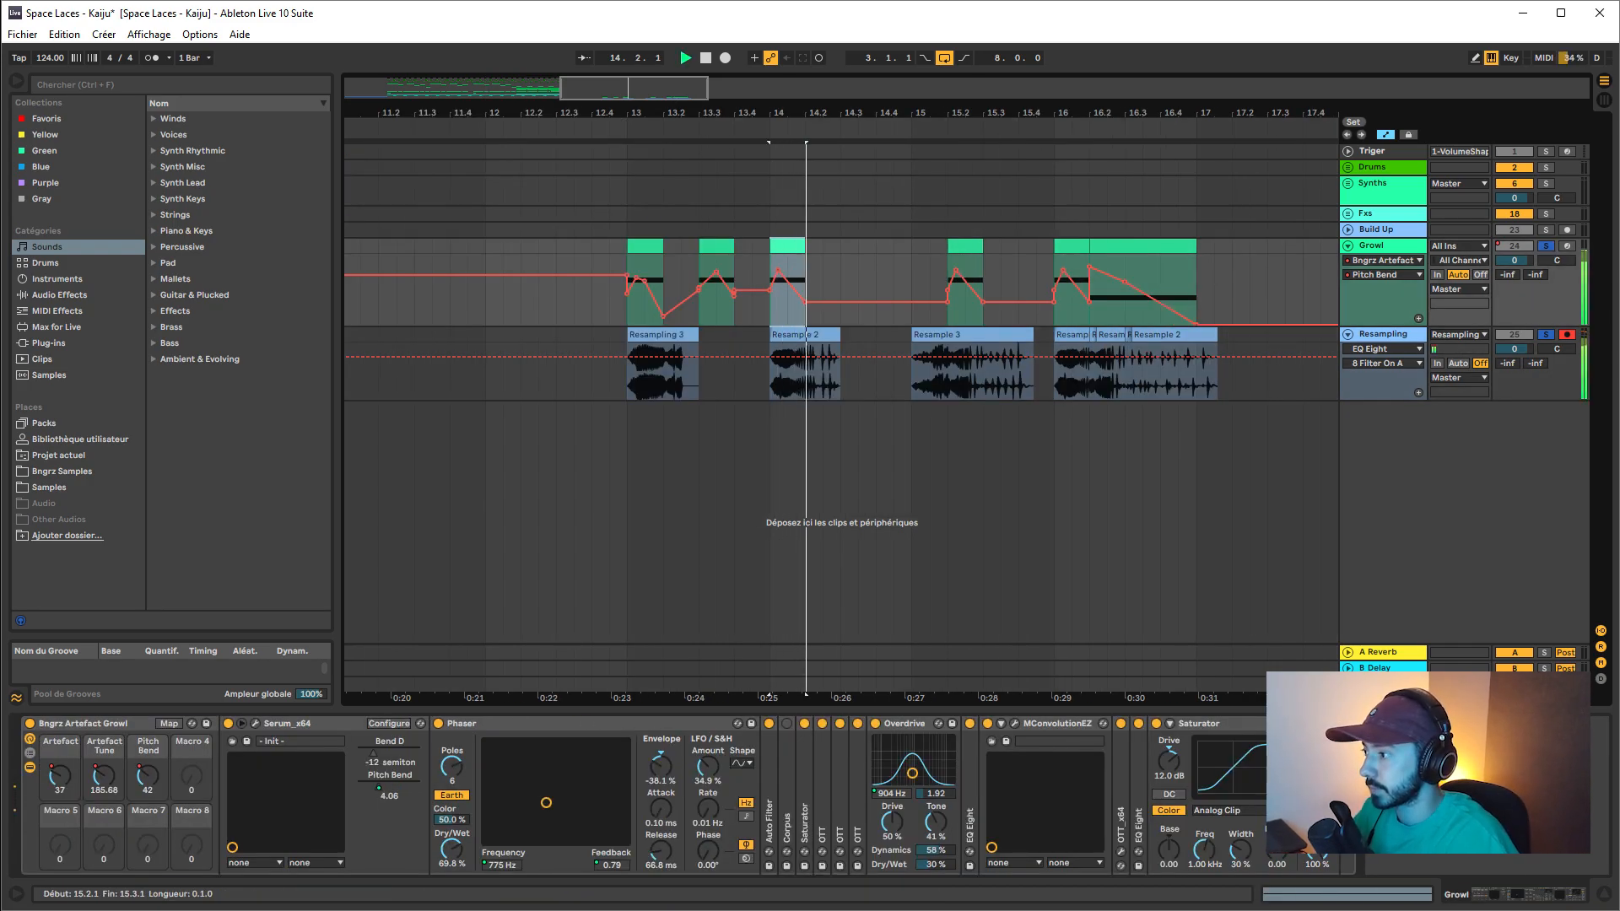
key("space")
left_click(963, 247)
left_click(930, 278)
key("space")
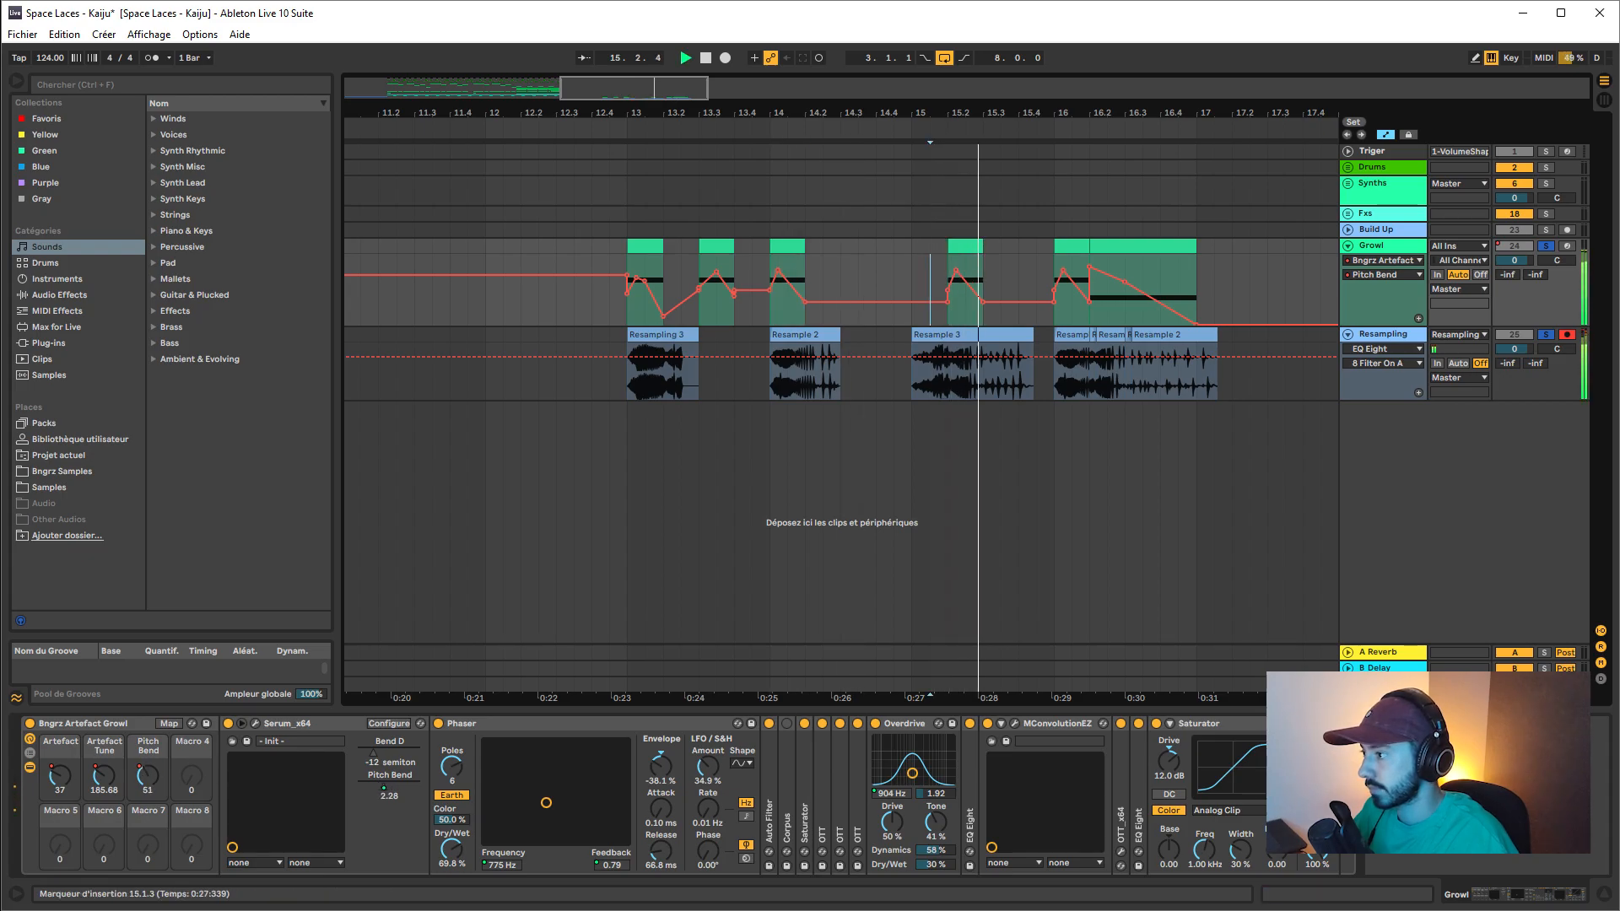
left_click_drag(1055, 283, 1088, 283)
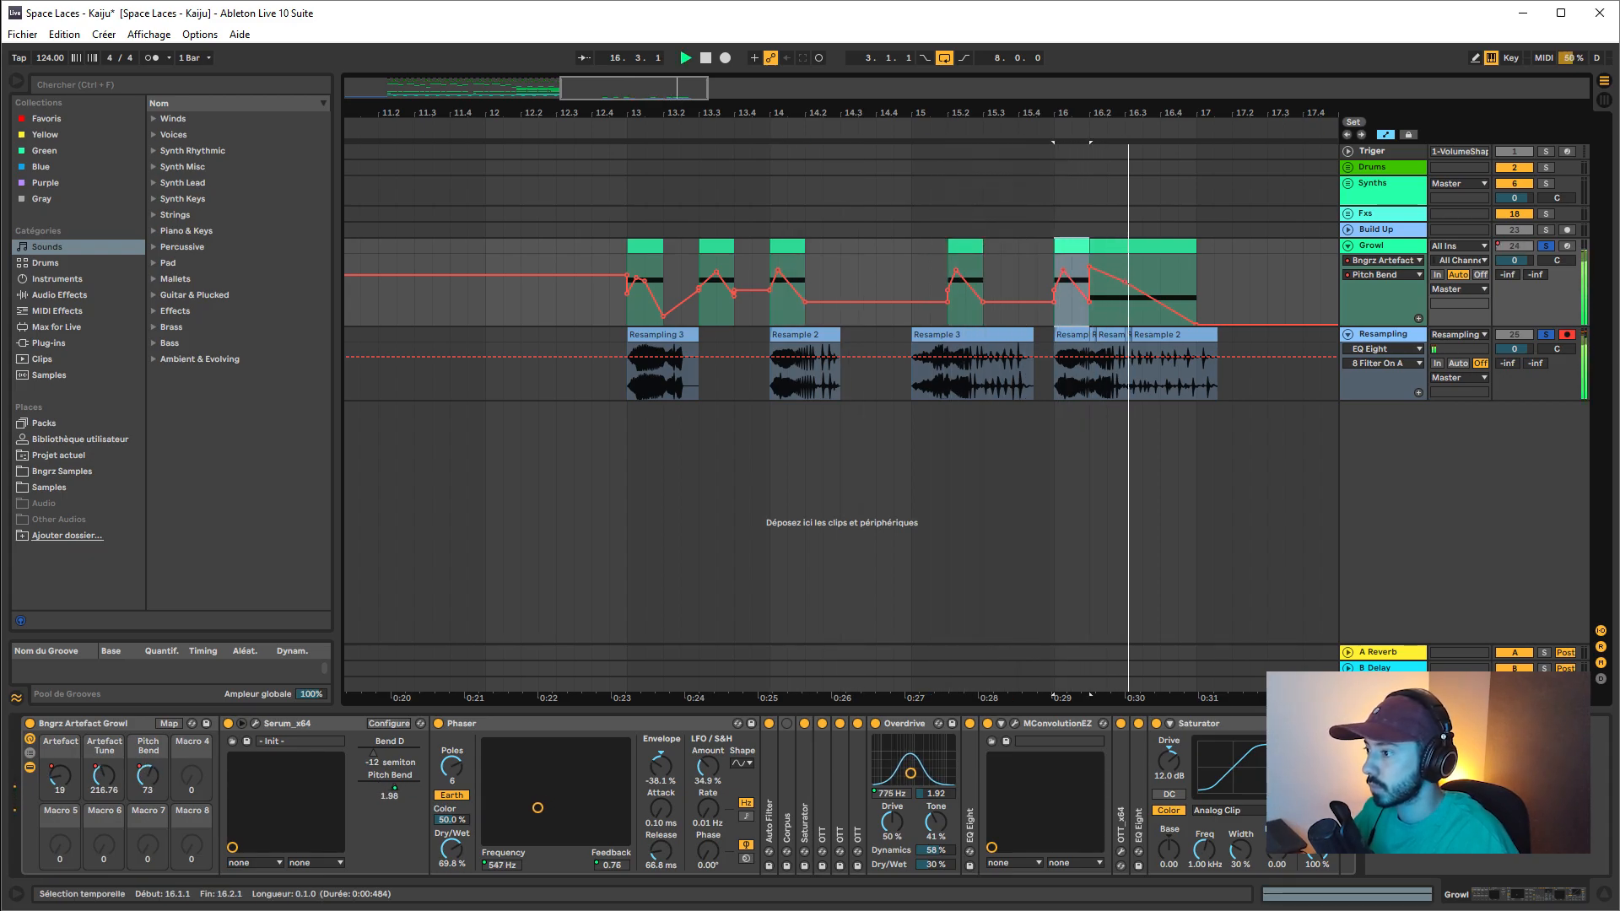
- Copy the growl clip from bar 13 to bar 12 with its automation and record it onto the Resampling track
left_click_drag(985, 113, 984, 63)
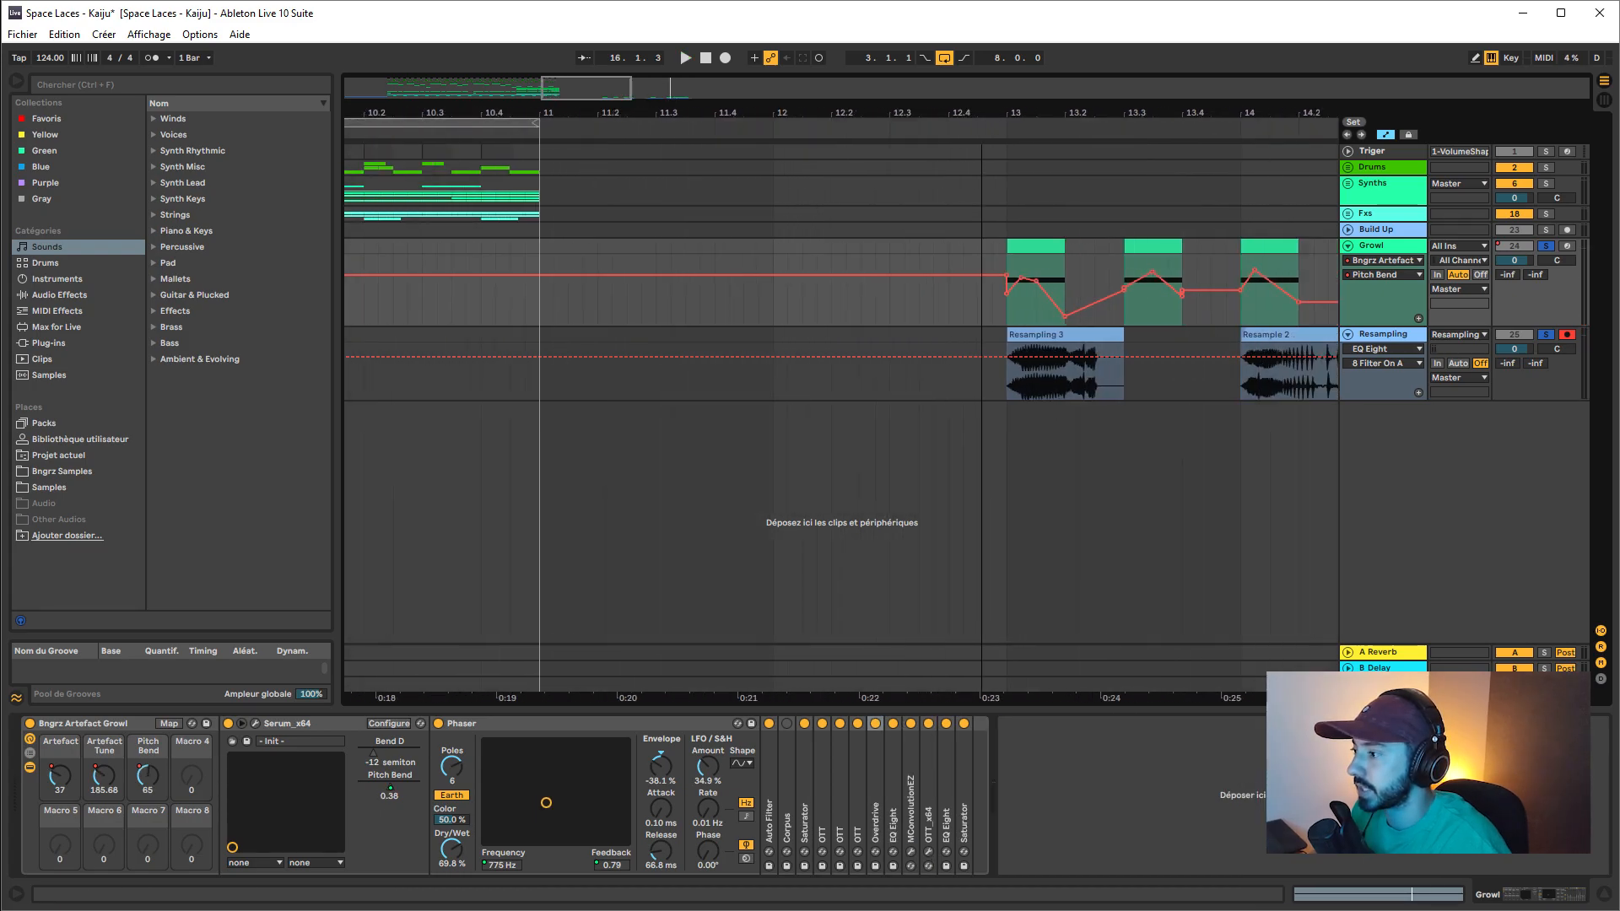
left_click(1008, 247)
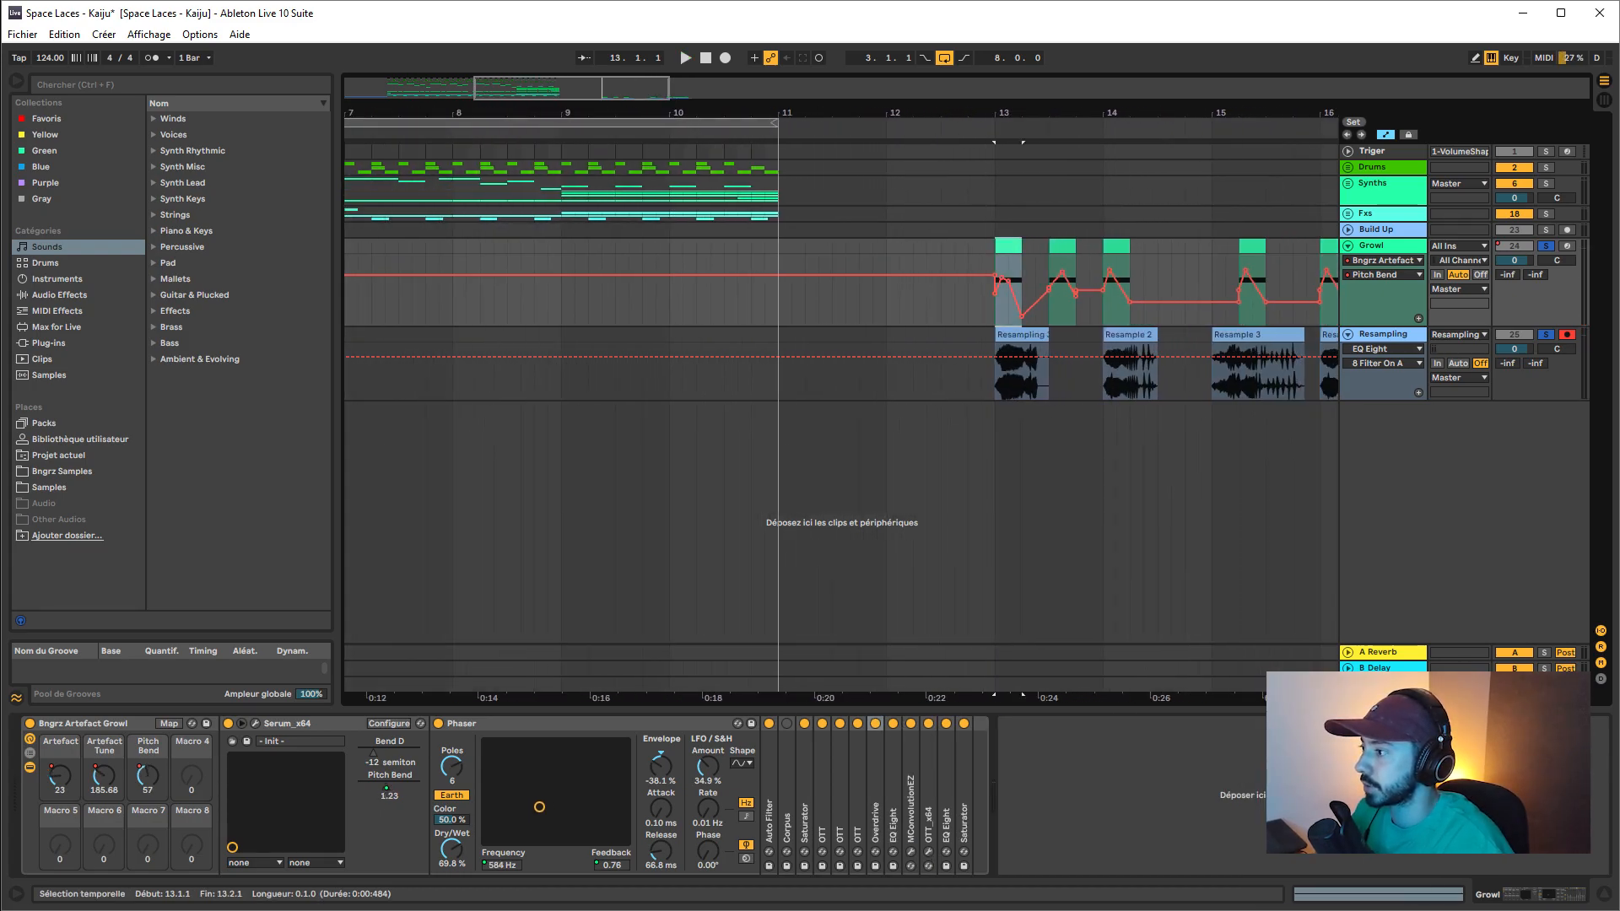
left_click_drag(1008, 246, 899, 246)
left_click(888, 335)
key("F9")
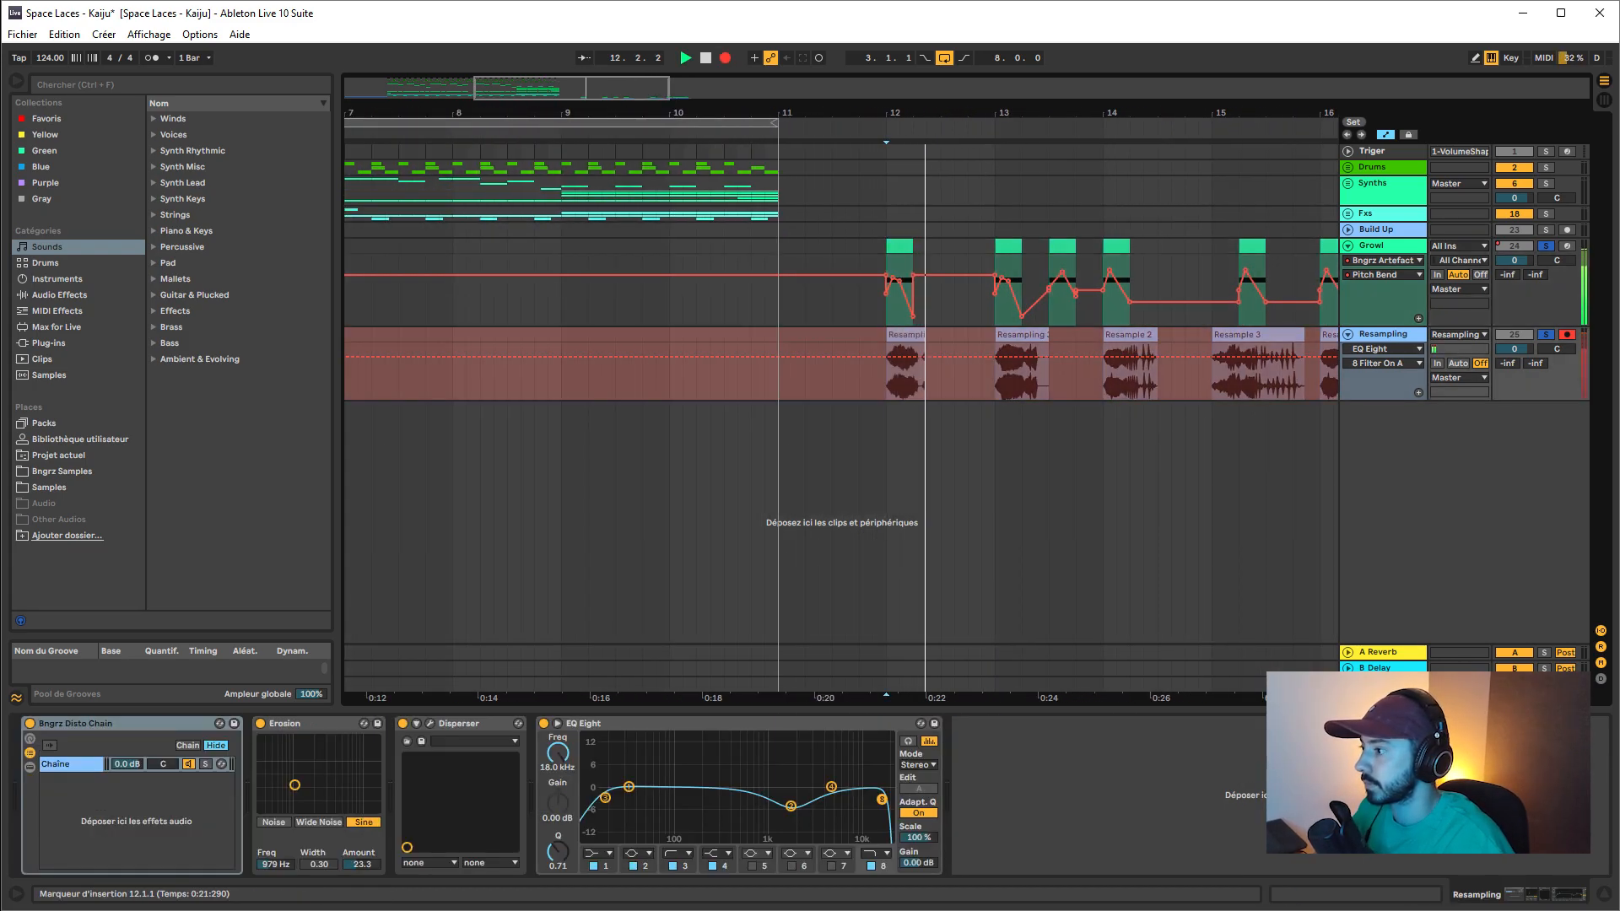
key("space")
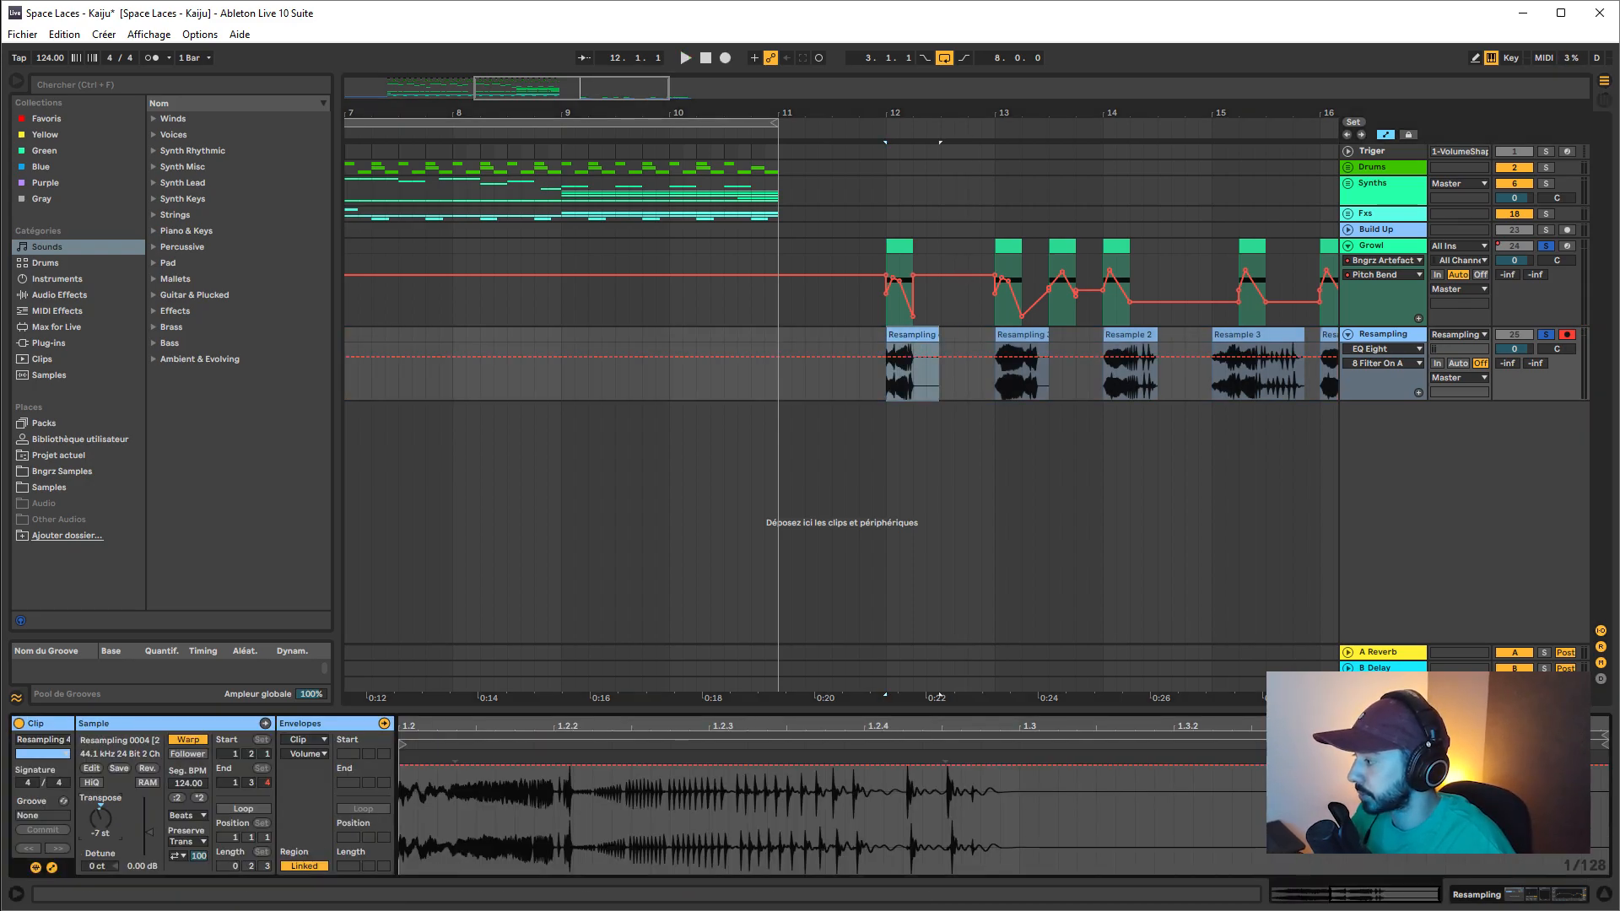
- Try a different warp mode and segment BPM on the new resampled clip at bar 12 and audition it
left_click(187, 816)
left_click(188, 854)
left_click_drag(188, 783, 187, 639)
key("space")
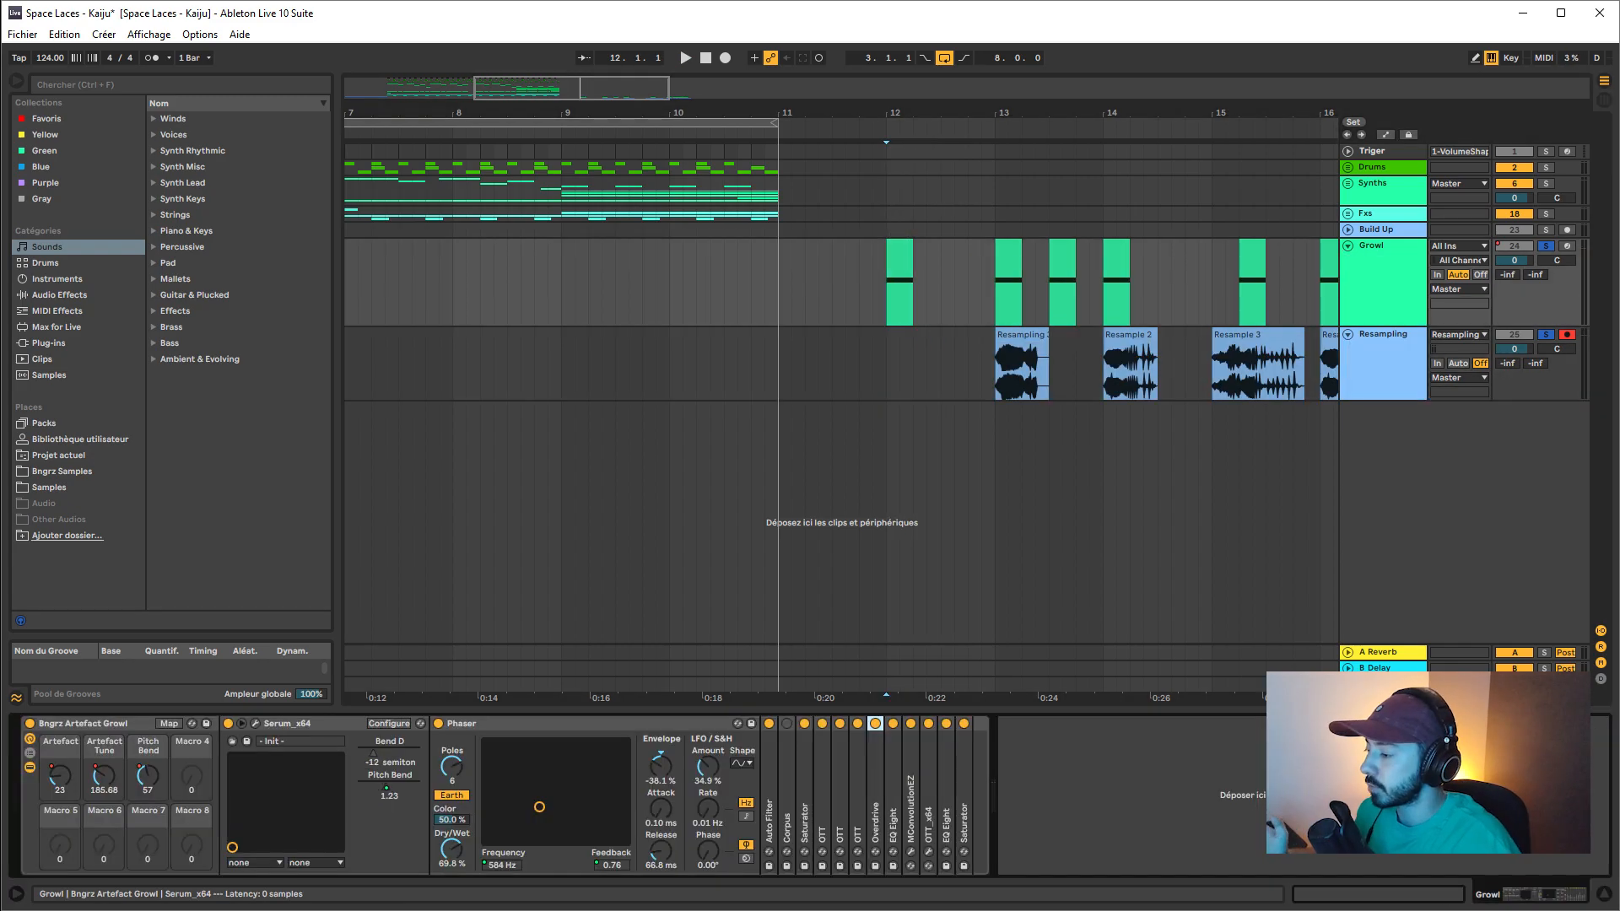
- Unfold Corpus in the growl chain and audition the bar 12 growl with Artefact at 42 and Artefact Tune at 133.84
double_click(786, 793)
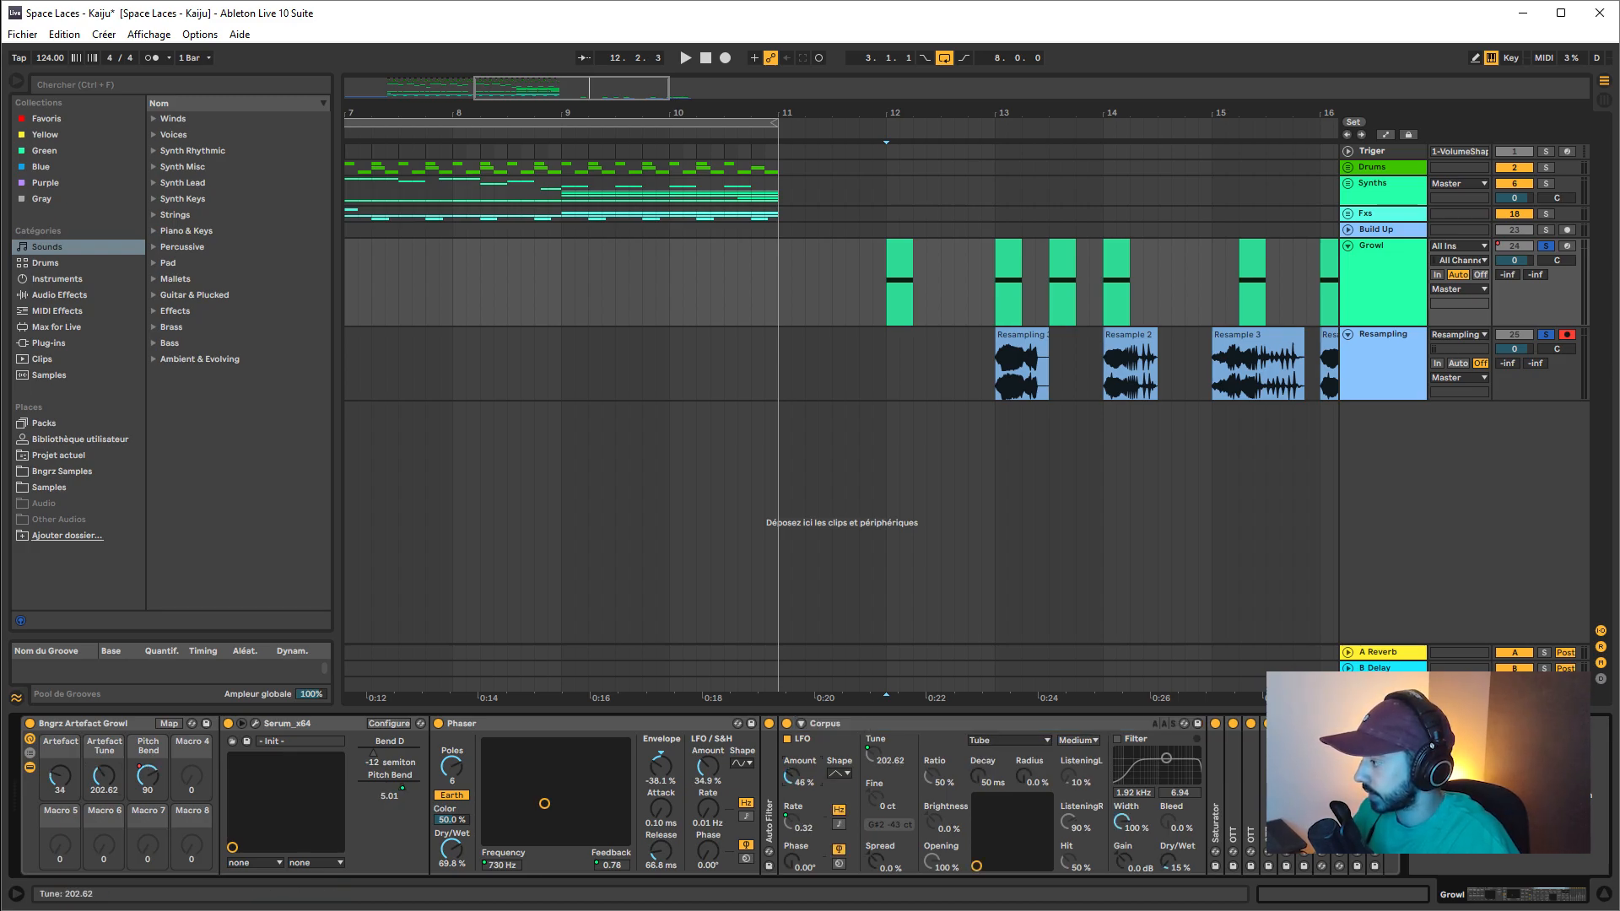
key("space")
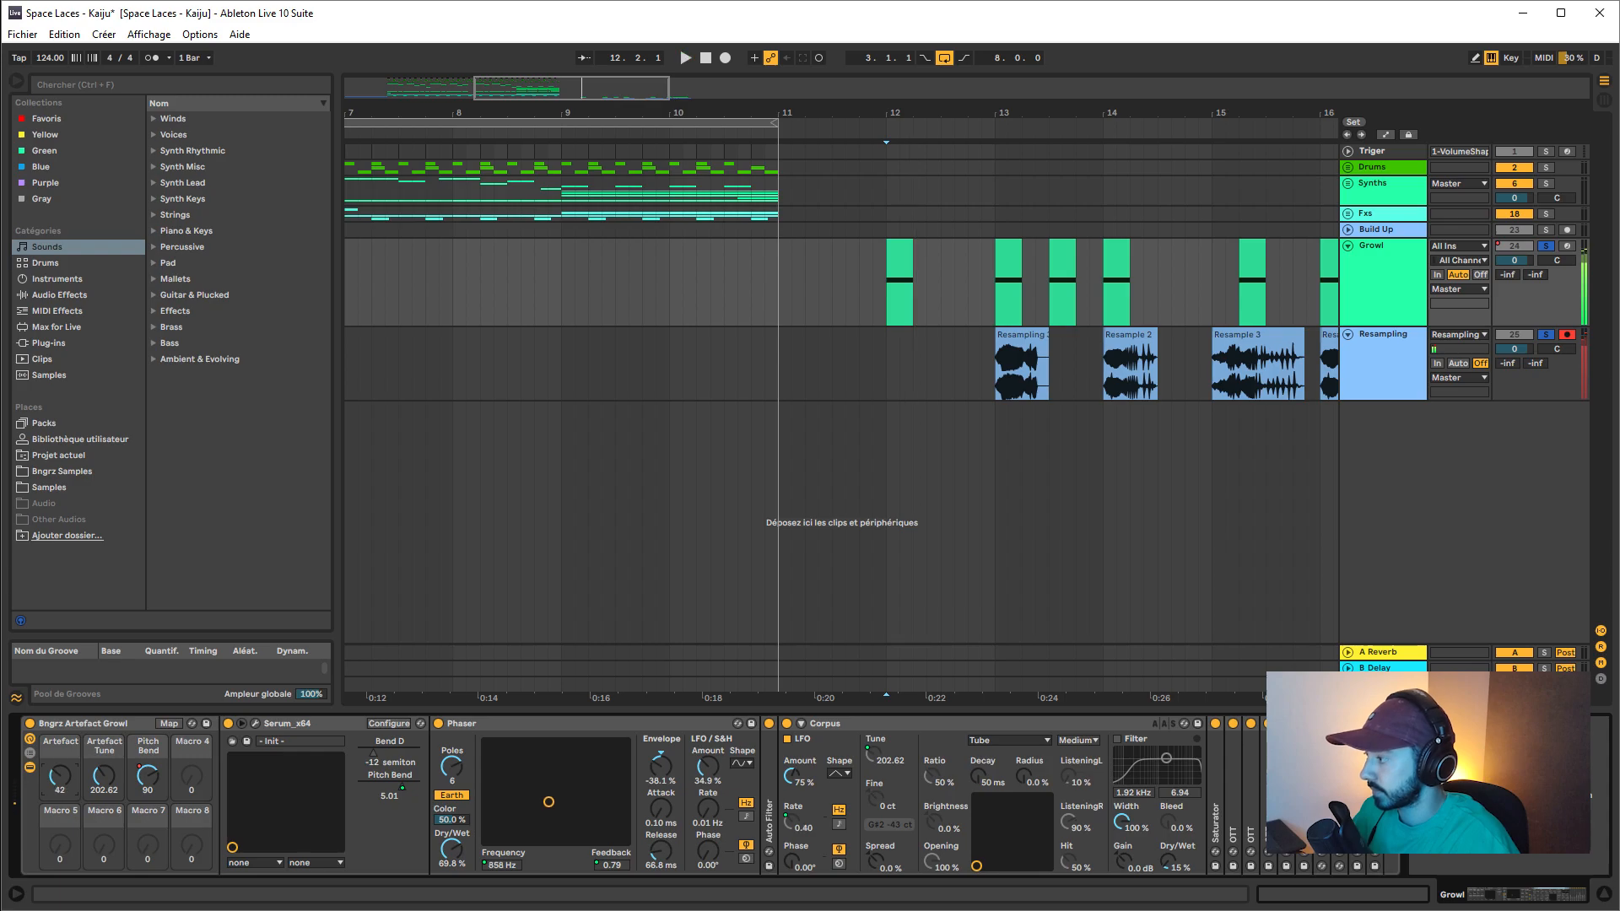
key("space")
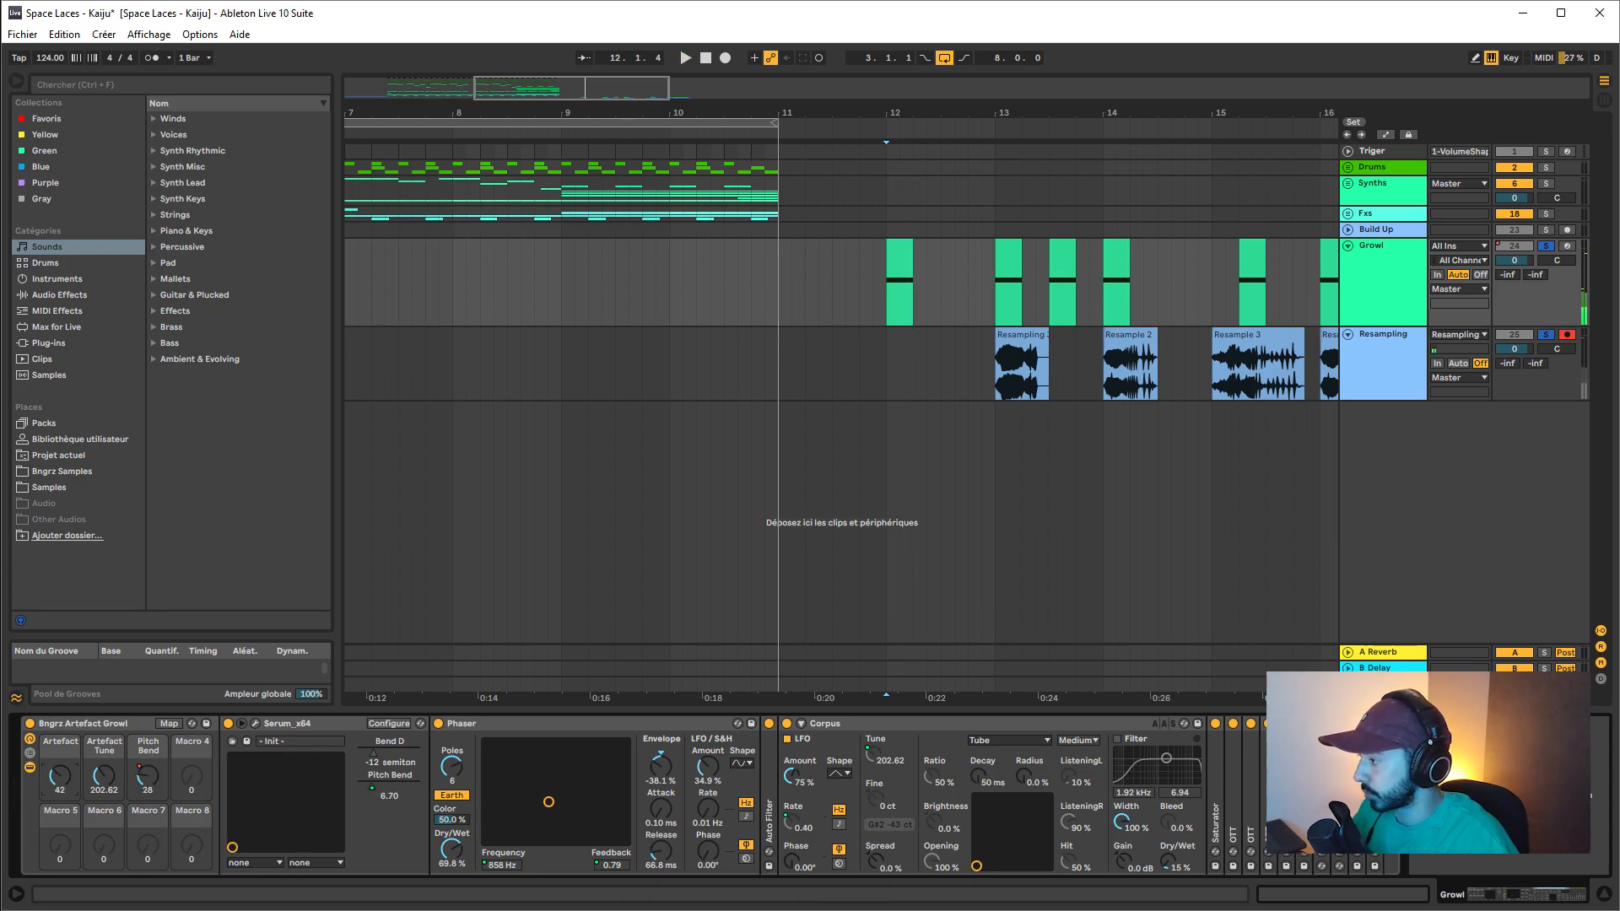
key("space")
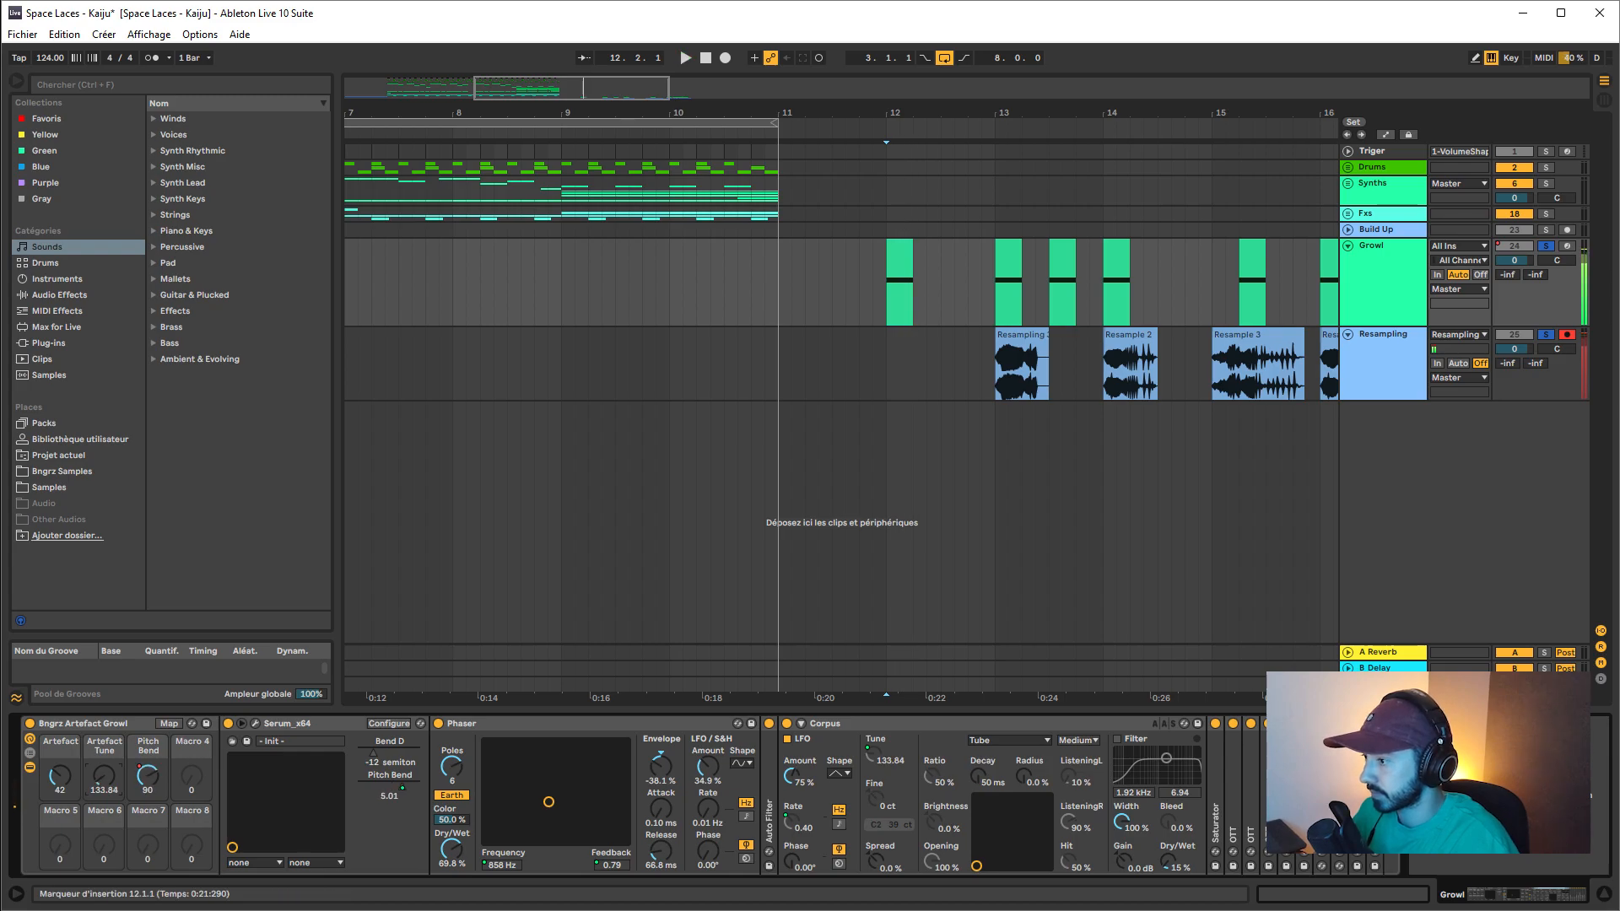
key("space")
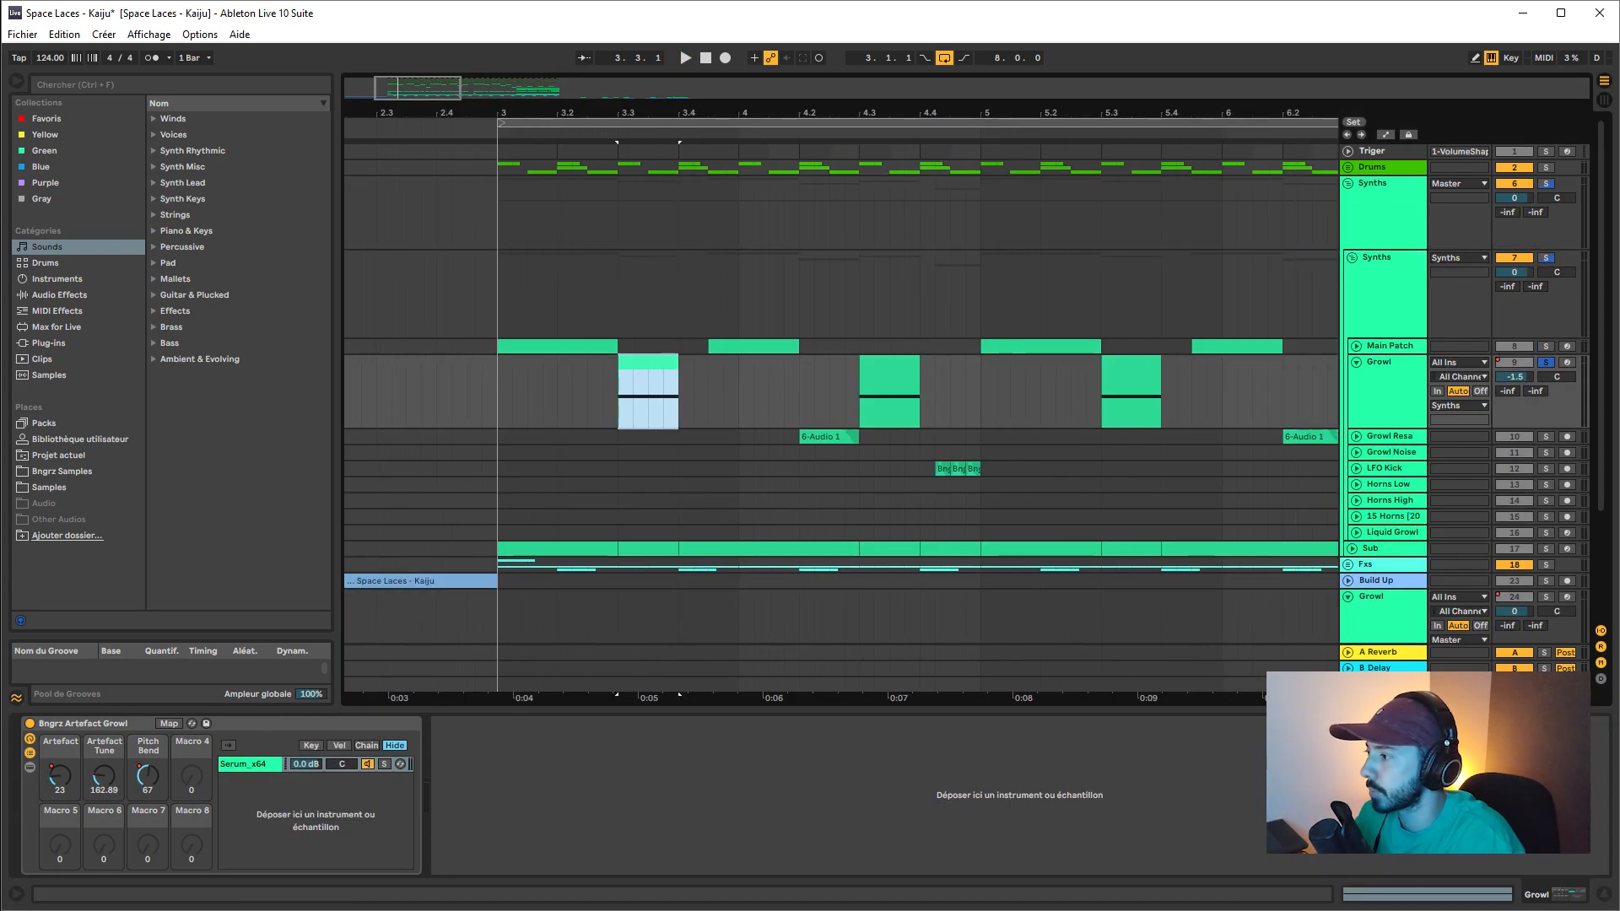
- Audition the soloed growl clips at 3.3, 4.3 and 5.3 inside the Synths group
key("space")
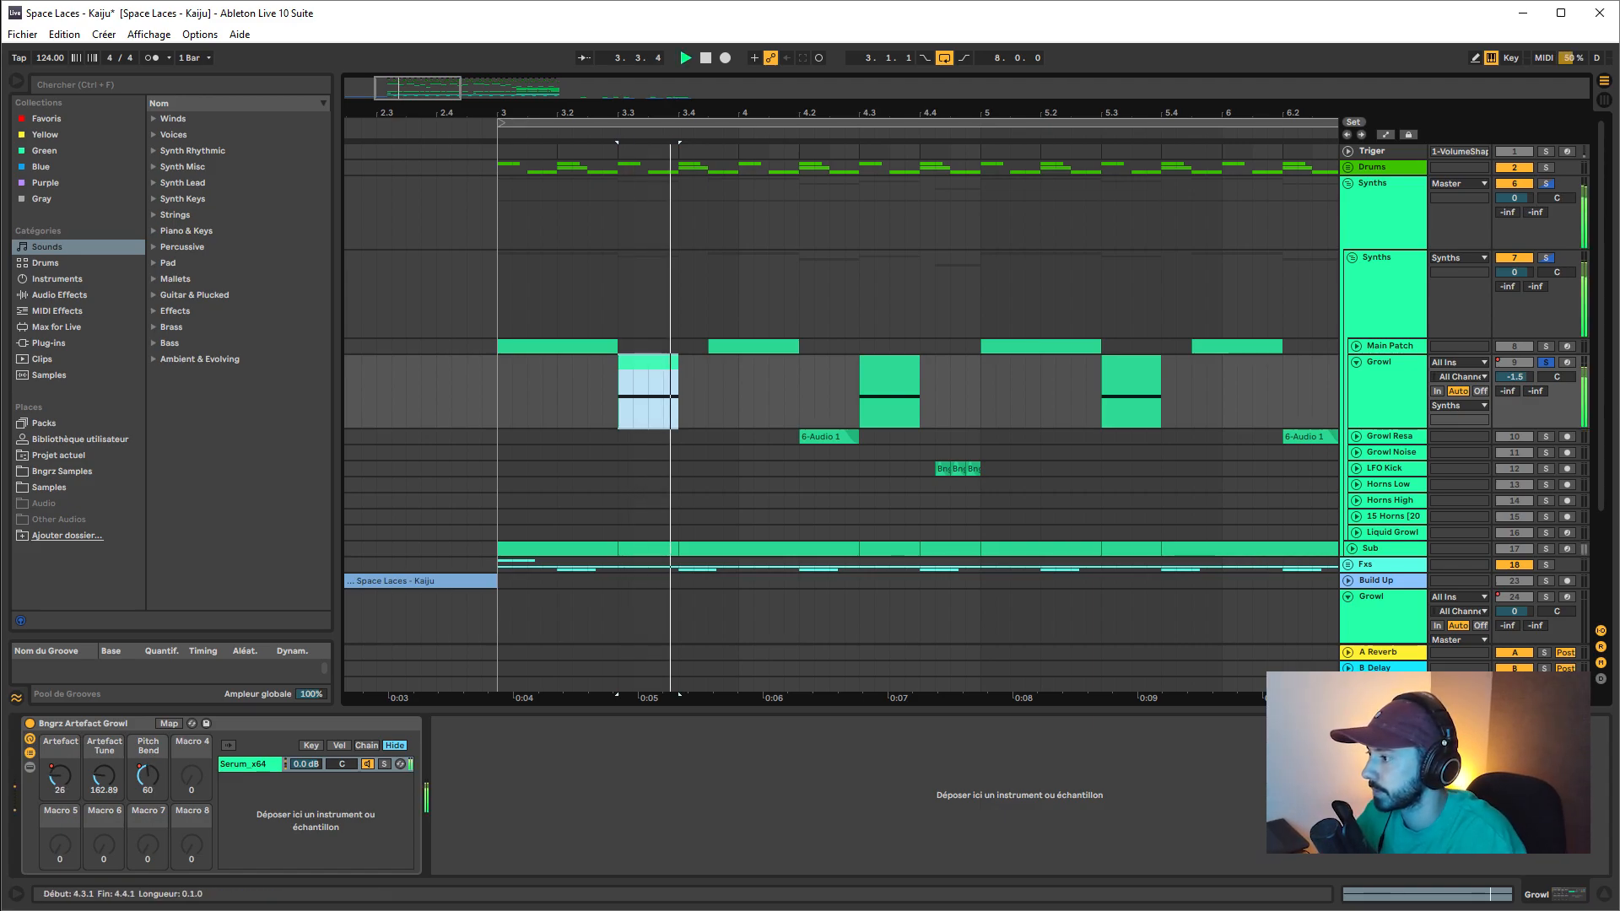
left_click(890, 362)
key("space")
key("space")
left_click(1131, 362)
key("space")
key("space")
key("space")
- Turn off solo on the Growl track in the Synths group and play the full arrangement from bar 1
left_click_drag(1131, 113, 1131, 69)
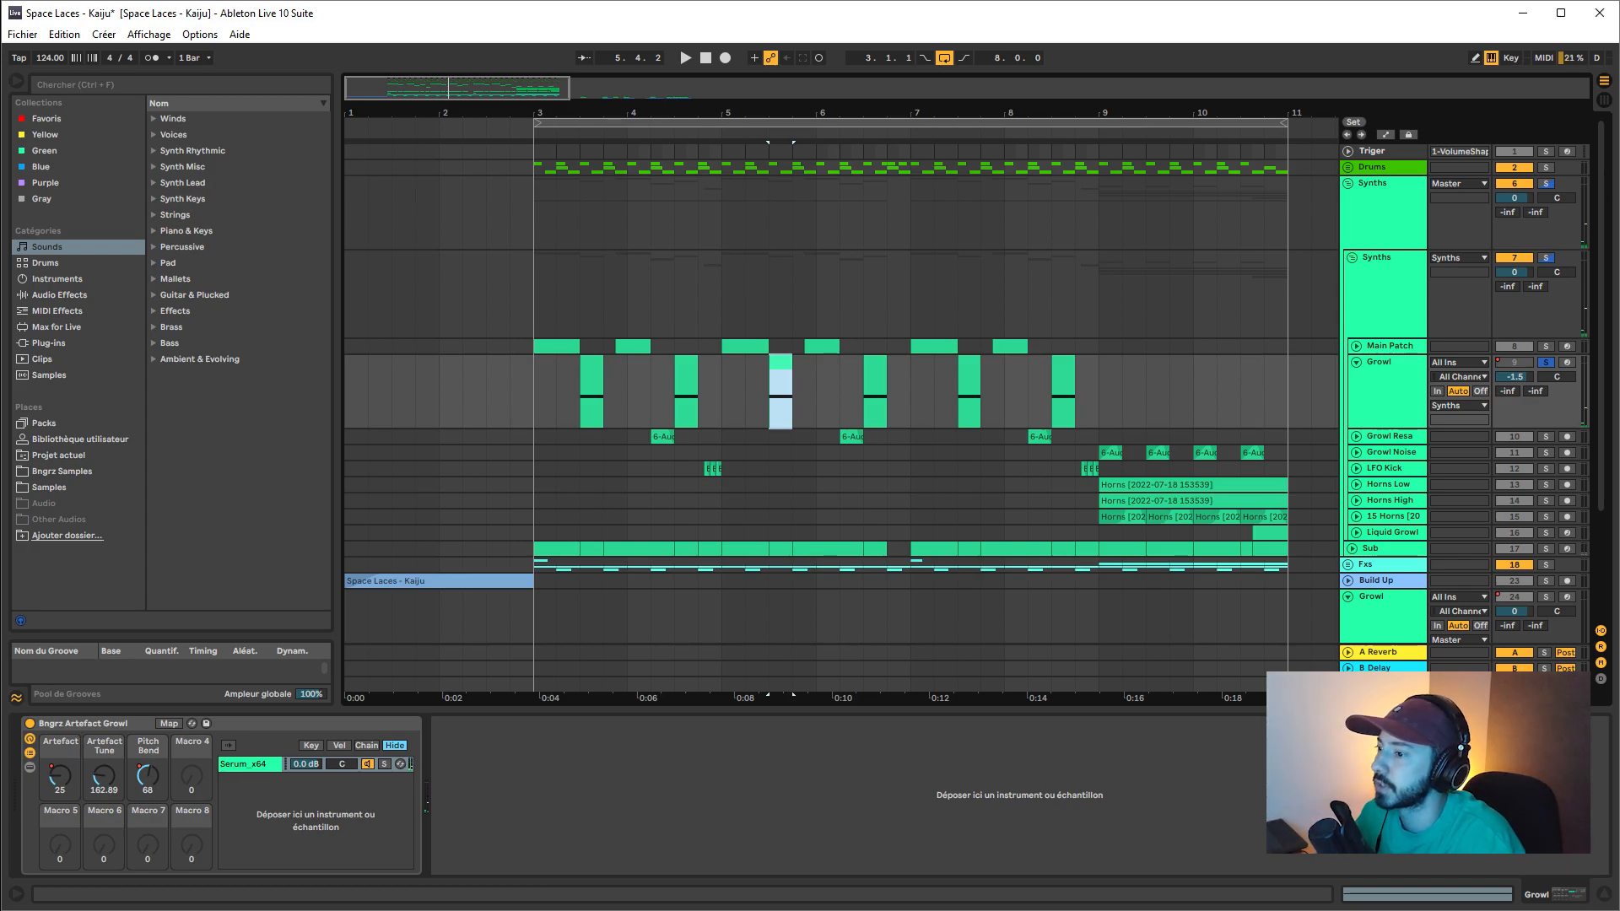
left_click(1546, 362)
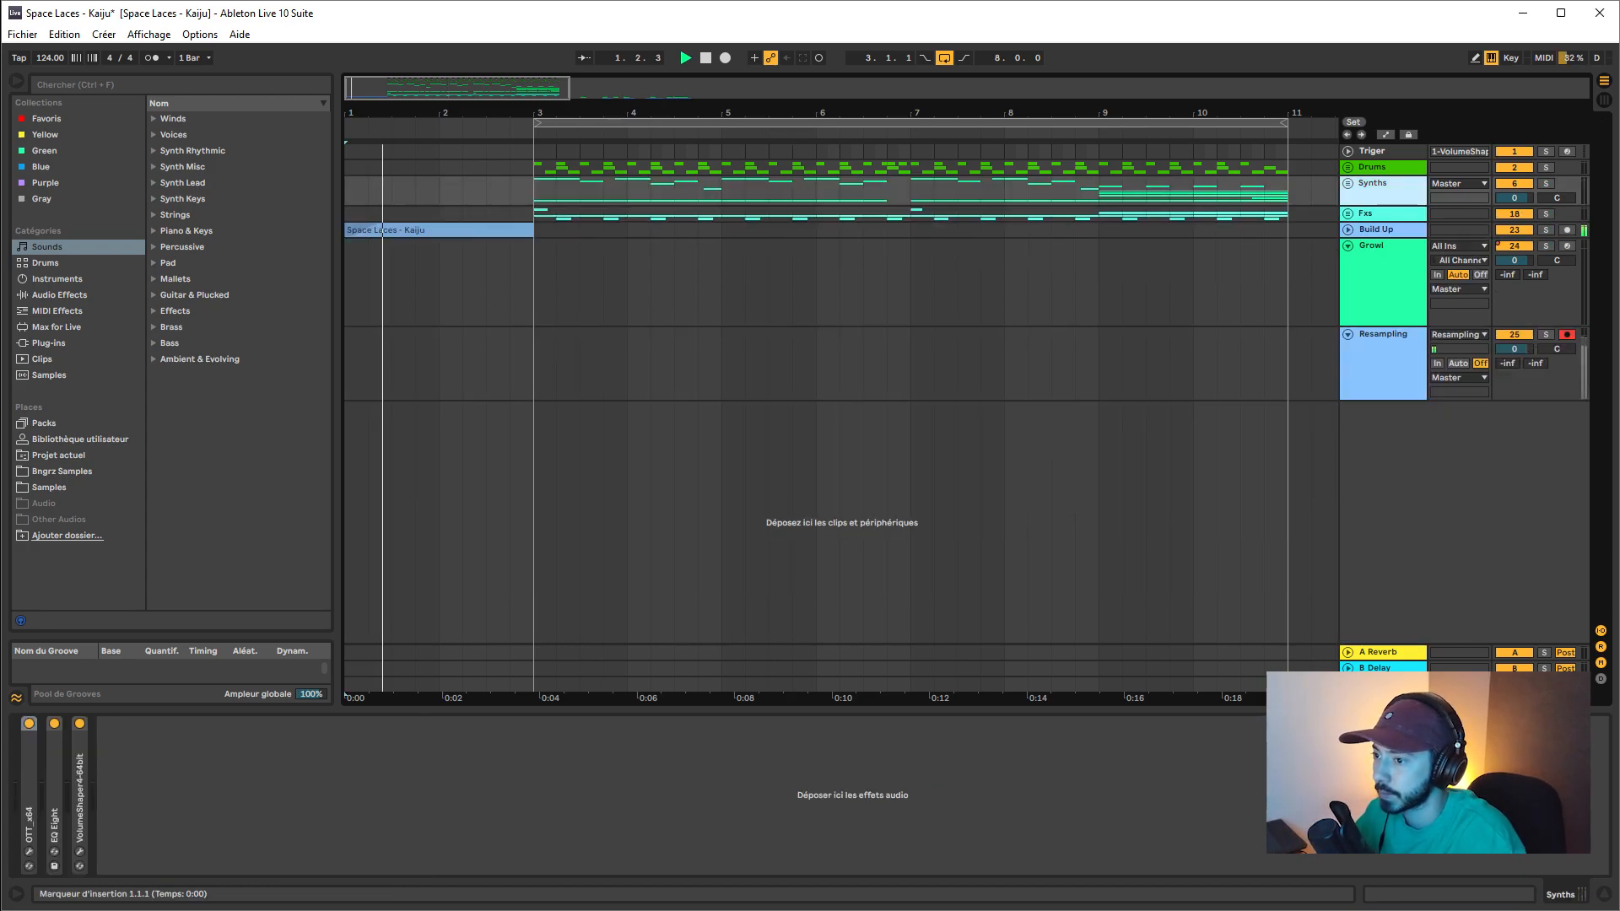